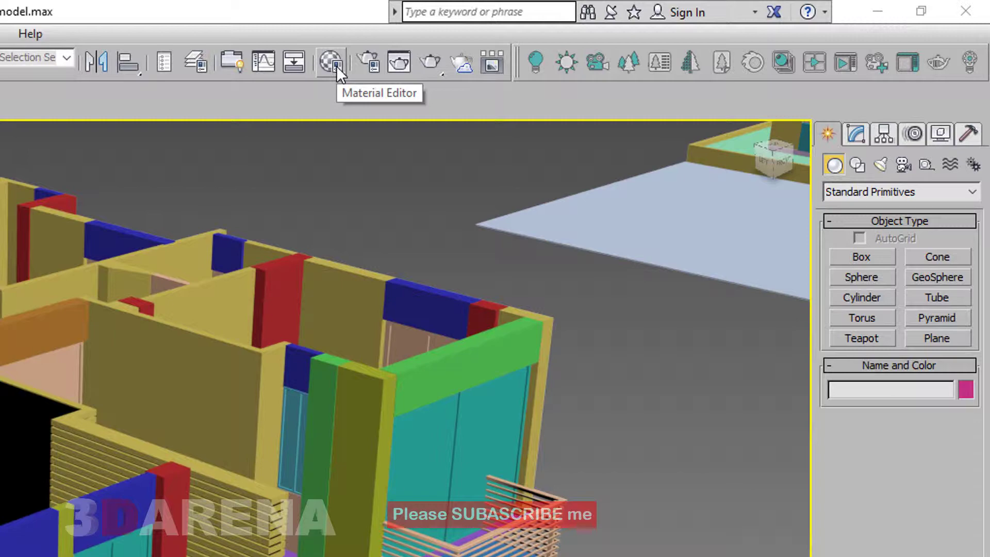
- Open the Compact Material Editor with M and dock it right of the building viewport
click(336, 66)
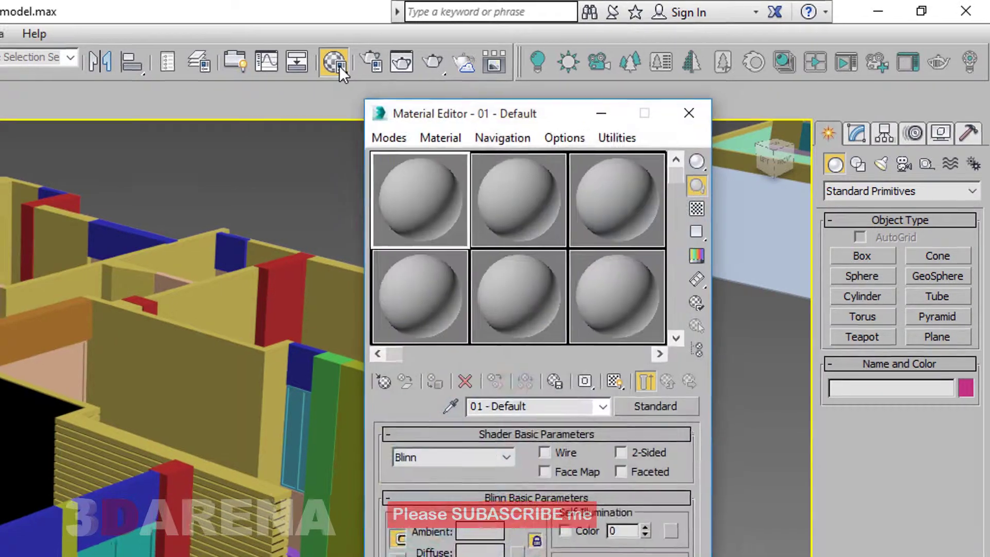
mouse_move(715, 60)
mouse_down()
mouse_move(696, 74)
mouse_move(704, 69)
mouse_up()
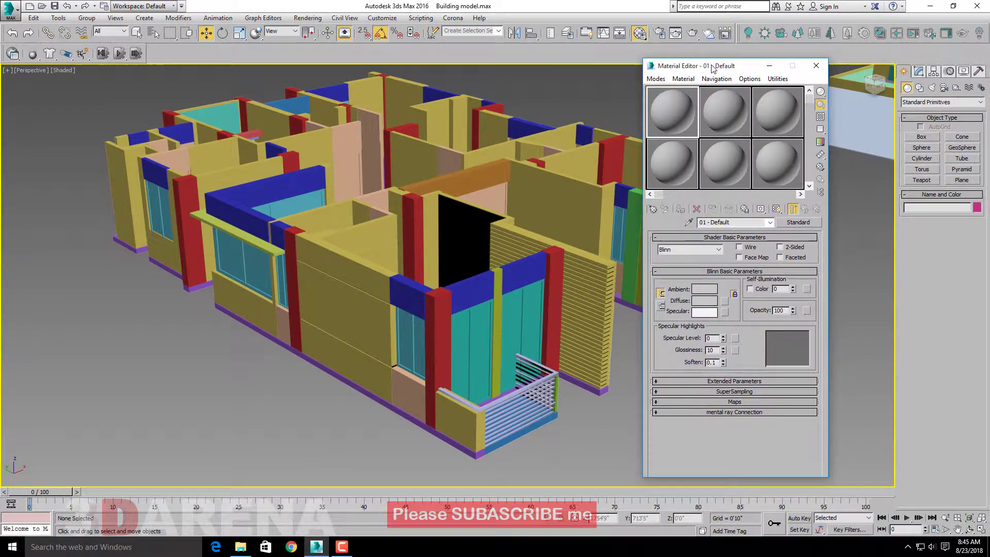
click(817, 66)
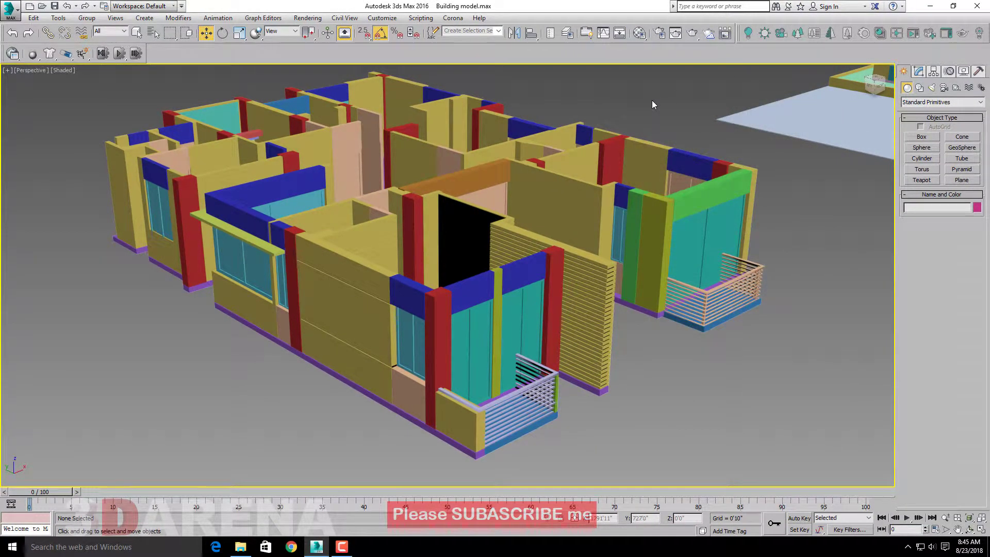
key(m)
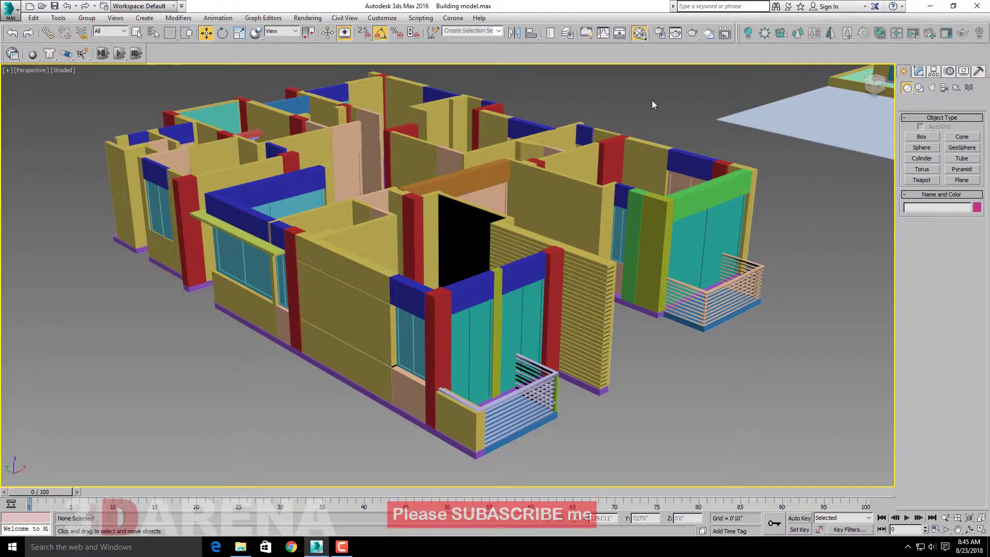
mouse_move(726, 69)
mouse_down()
mouse_move(735, 58)
mouse_move(733, 67)
mouse_up()
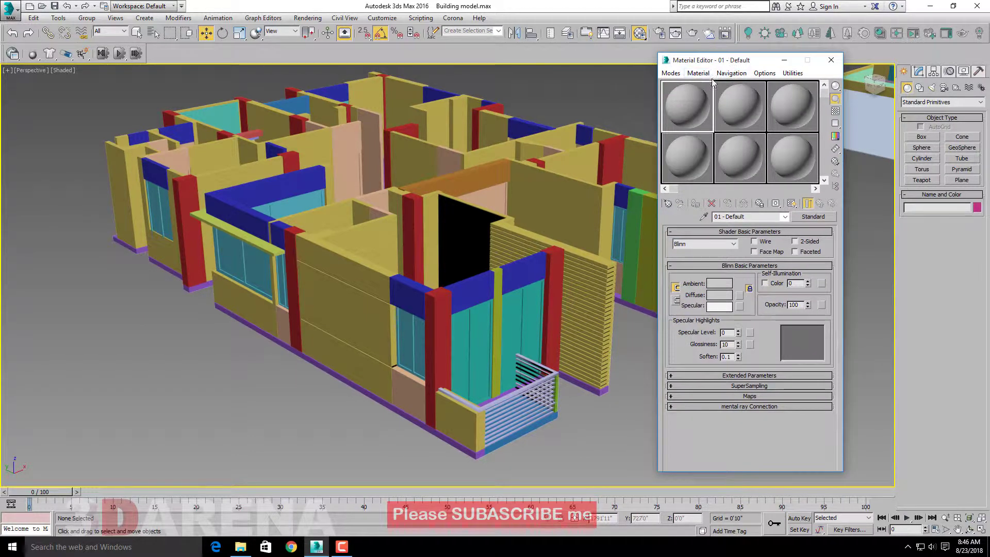
- Make 01 - Default the active material and show 6 X 4 sample windows
click(735, 107)
click(735, 156)
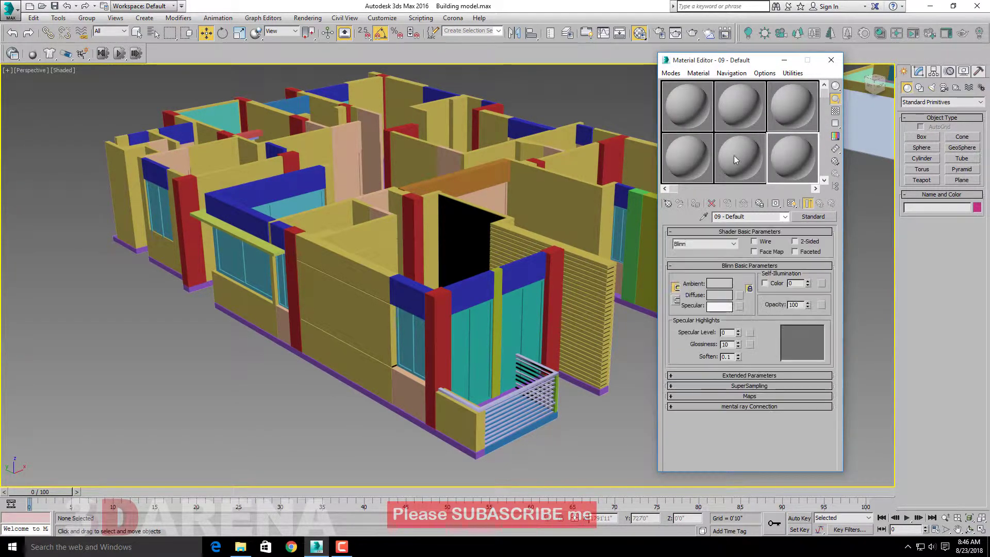
click(689, 108)
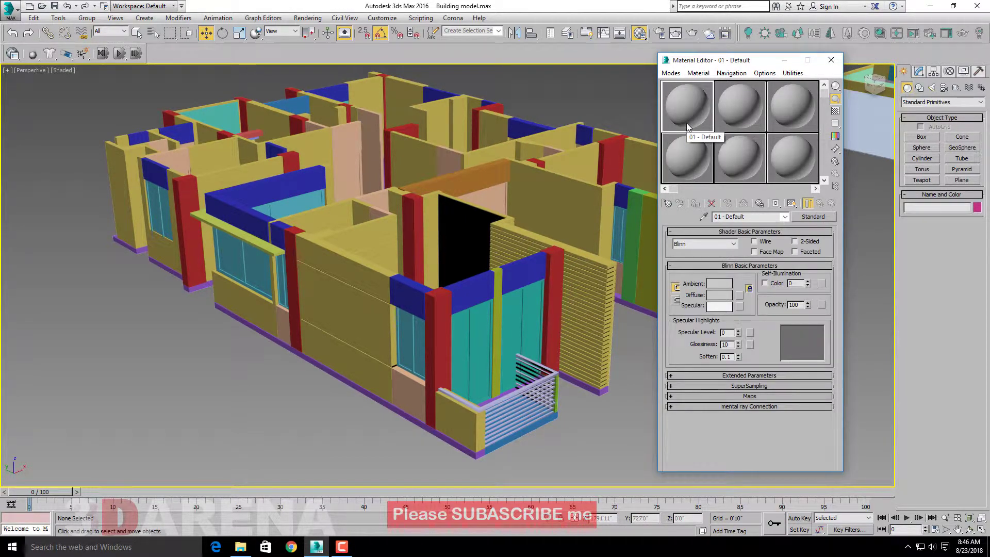
right_click(682, 97)
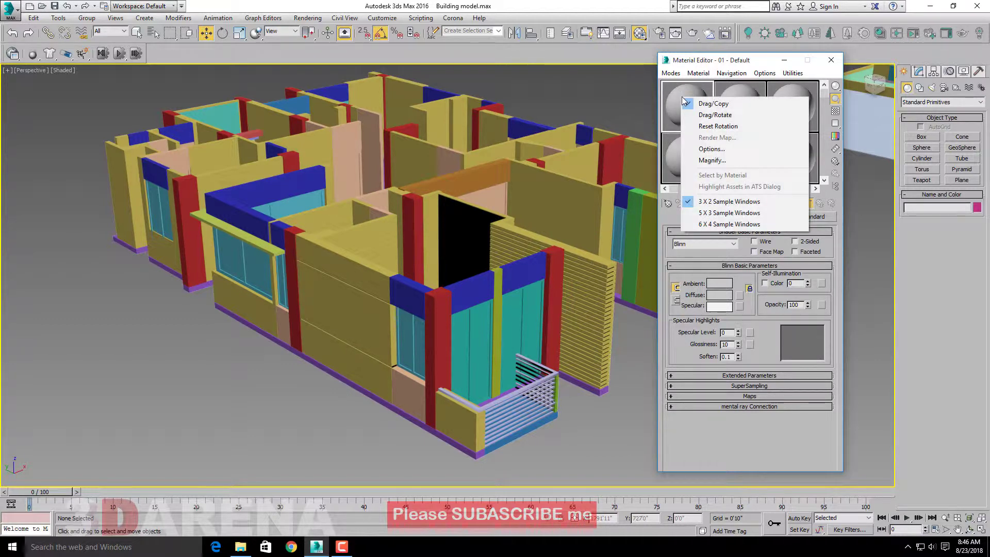
click(706, 228)
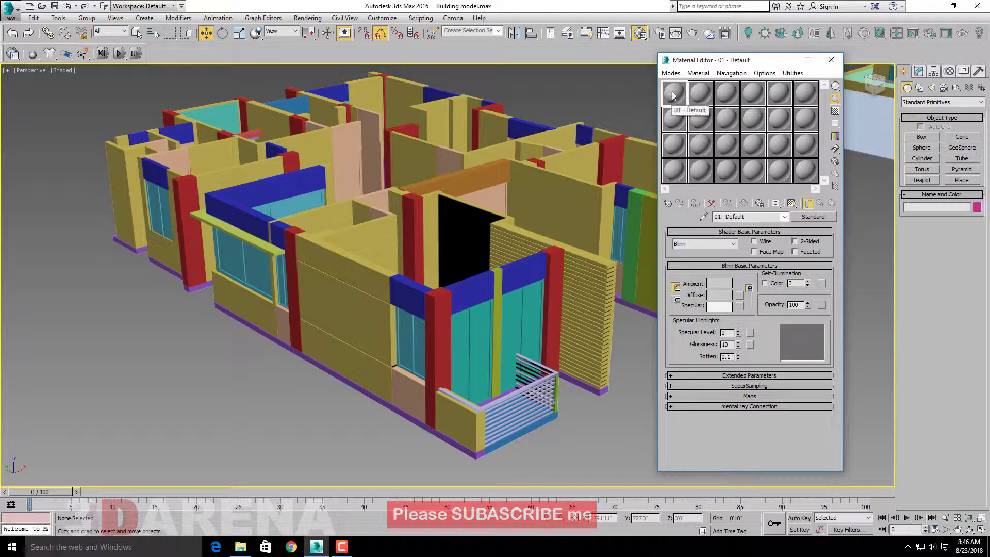
double_click(673, 95)
drag(217, 16, 283, 66)
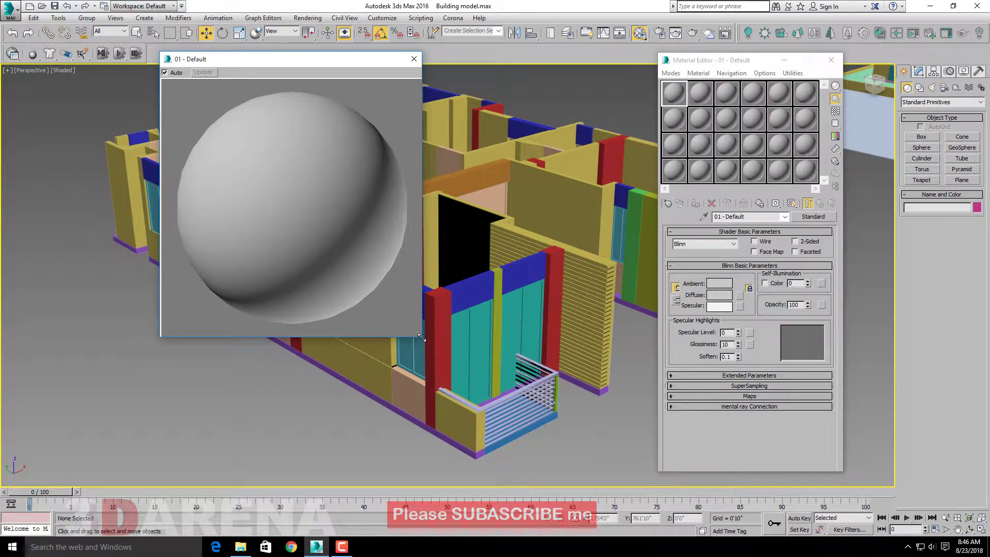
mouse_move(421, 336)
mouse_down()
mouse_move(385, 307)
mouse_move(451, 366)
mouse_up()
click(443, 59)
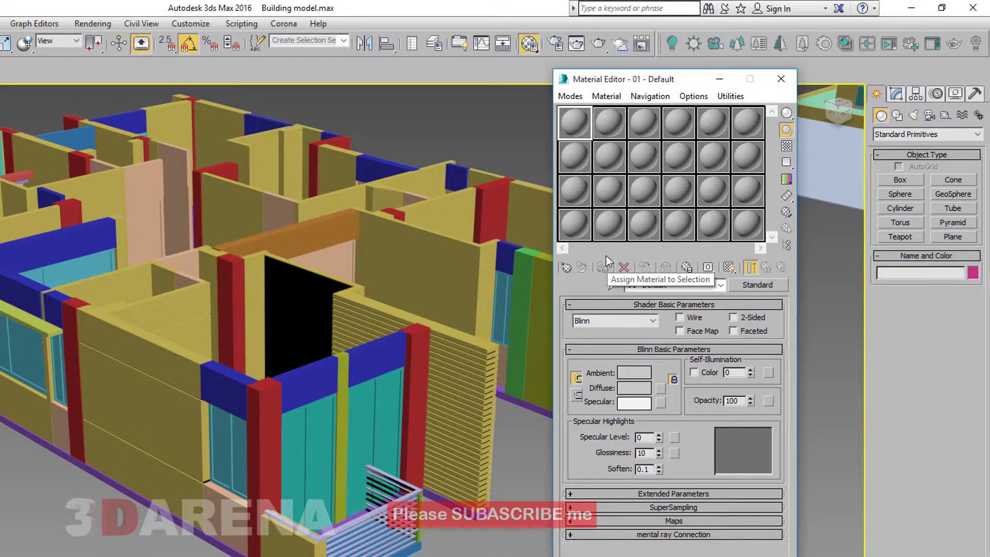
drag(638, 79, 641, 71)
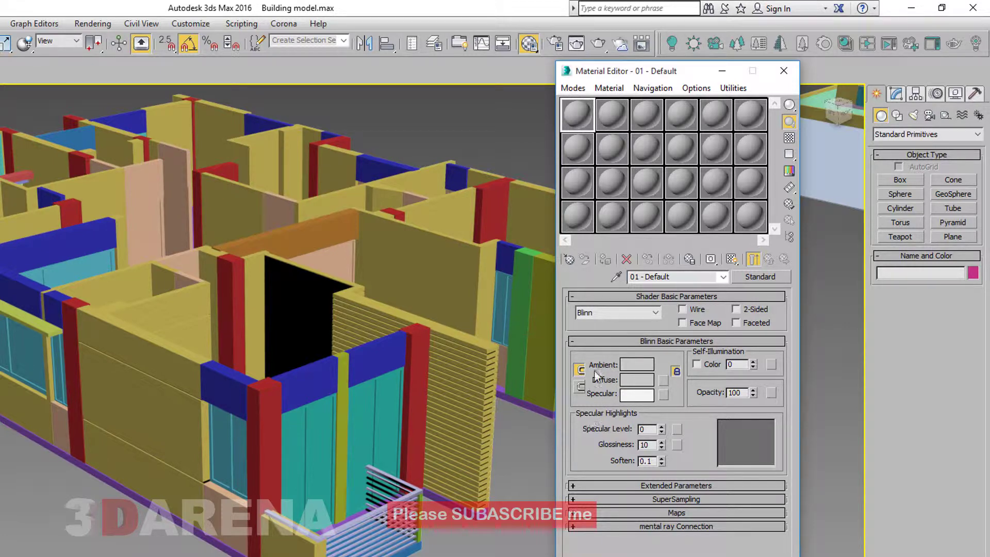
- Set 01 - Default's diffuse to light blue (Hue 158, Sat 168, Value 245)
click(641, 381)
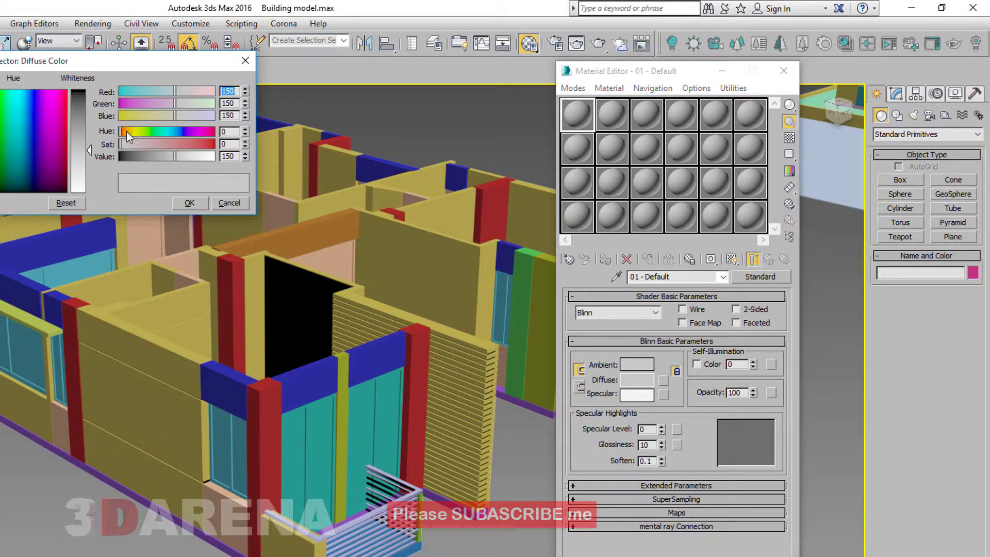
mouse_move(92, 66)
mouse_down()
mouse_move(163, 86)
mouse_move(250, 77)
mouse_move(317, 142)
mouse_move(308, 208)
mouse_up()
drag(161, 245, 171, 242)
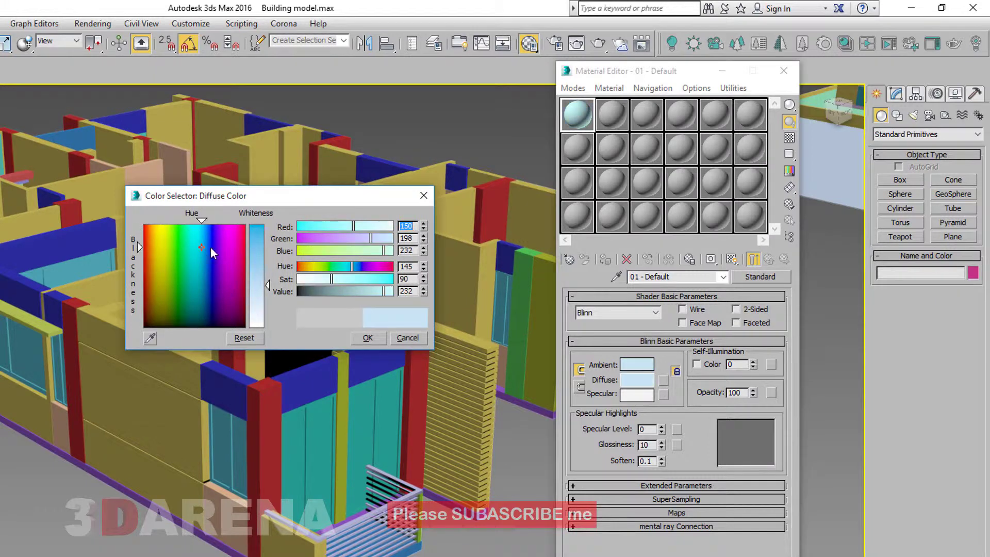
click(157, 265)
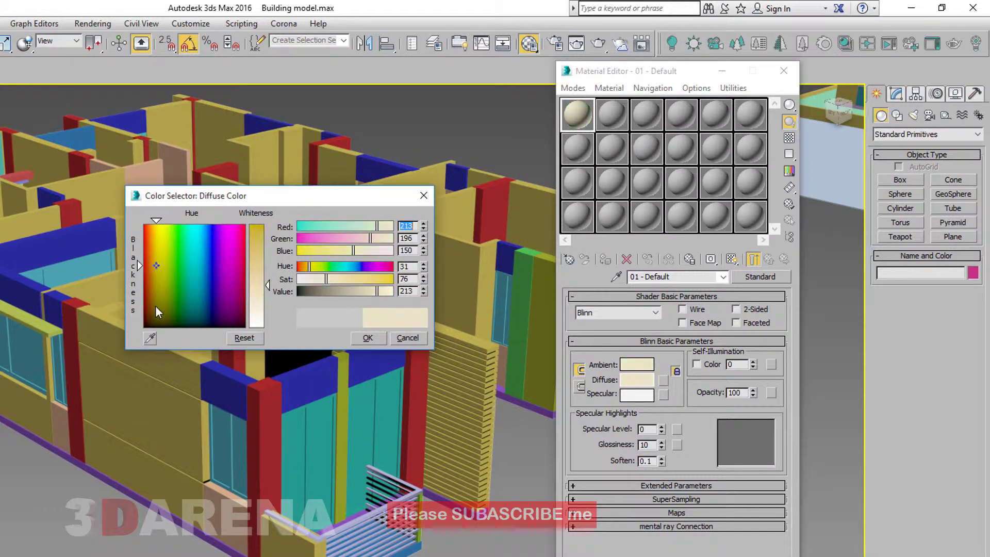
click(207, 231)
drag(267, 260, 267, 260)
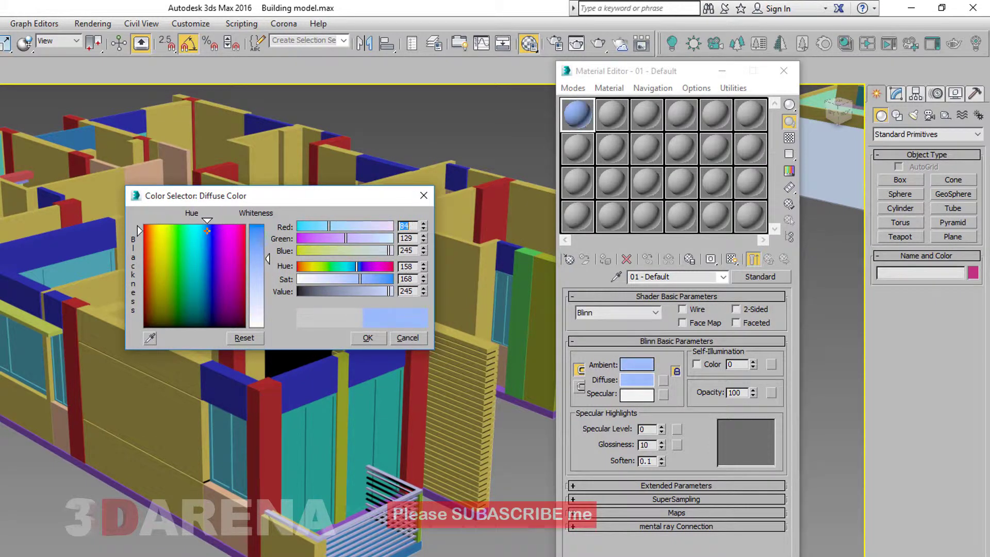
click(370, 338)
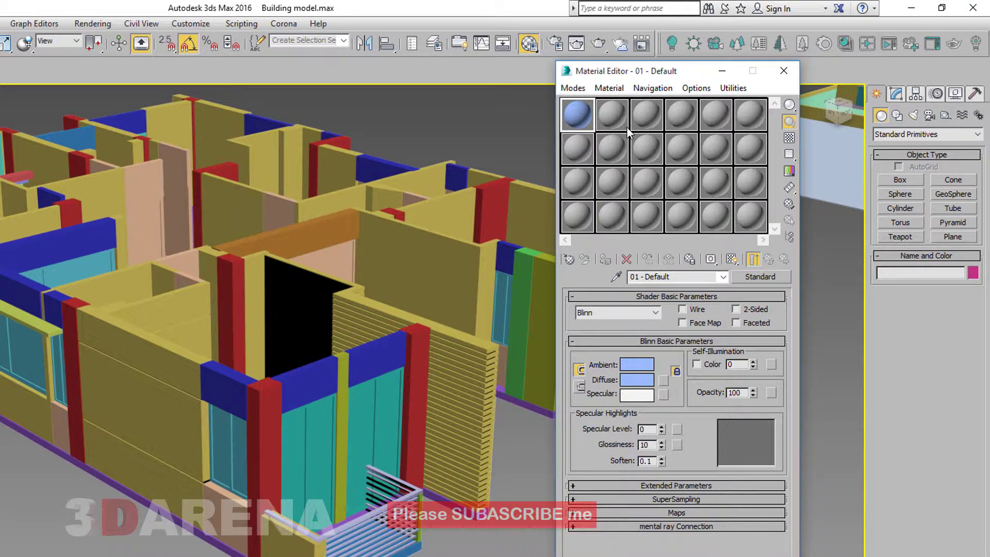
- Name the light blue material 'design wall', then select the louvered wall Line110
double_click(692, 276)
text(desi)
text(gn wall)
scroll(336, 424, up, 5)
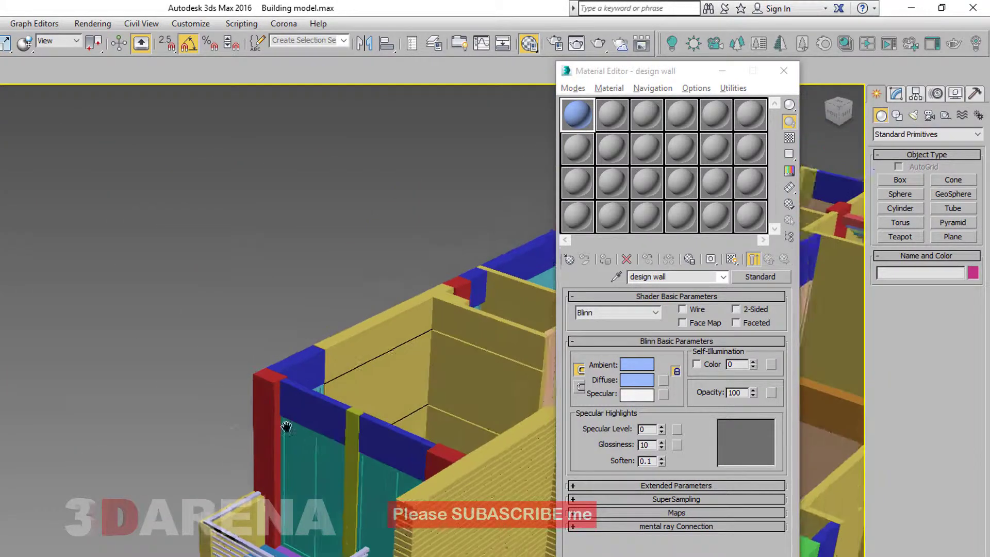
mouse_move(335, 424)
middle_down()
mouse_move(279, 352)
mouse_move(309, 336)
middle_up()
scroll(279, 352, down, 5)
scroll(310, 335, up, 5)
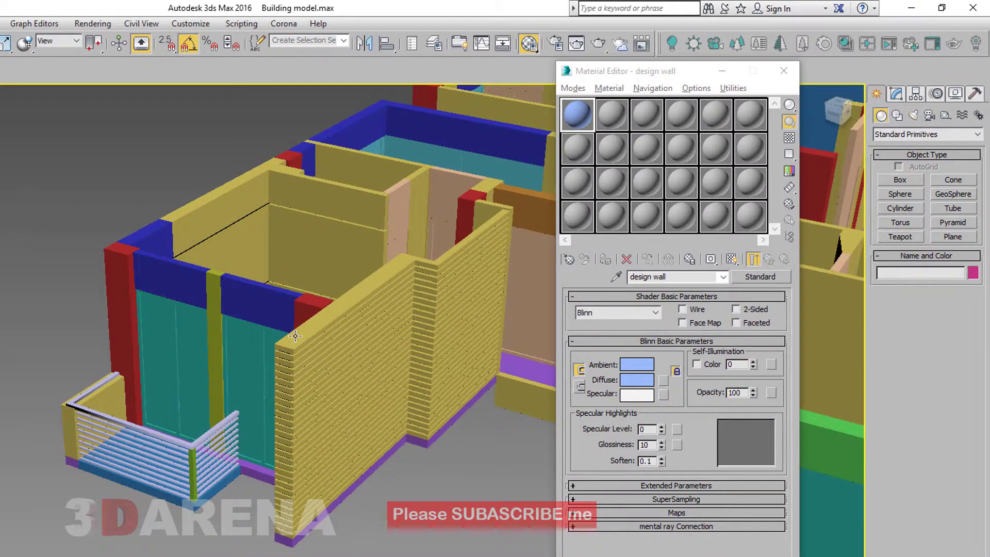
click(295, 336)
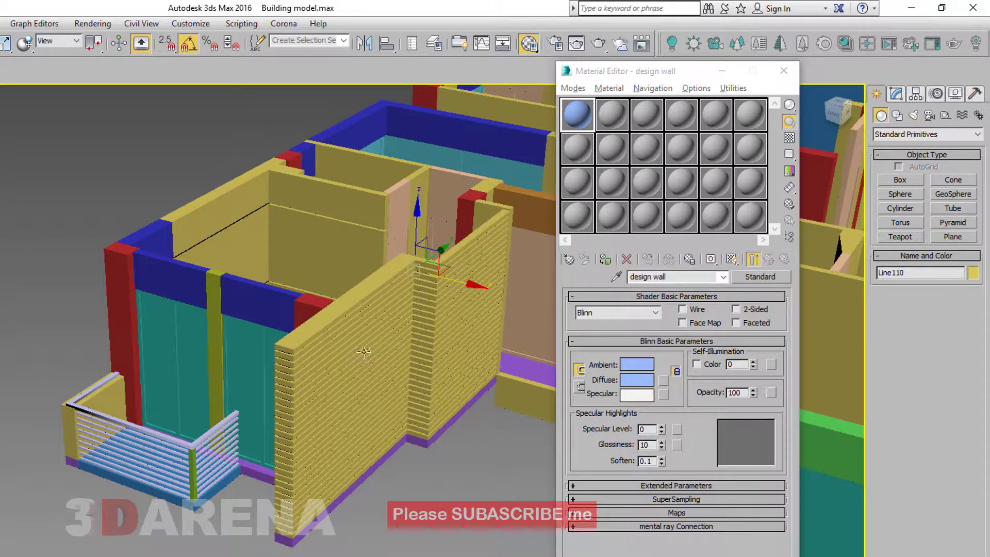
- Frame the louvered wall and select the 31 wall objects together
alt+middle_drag(340, 368, 340, 385)
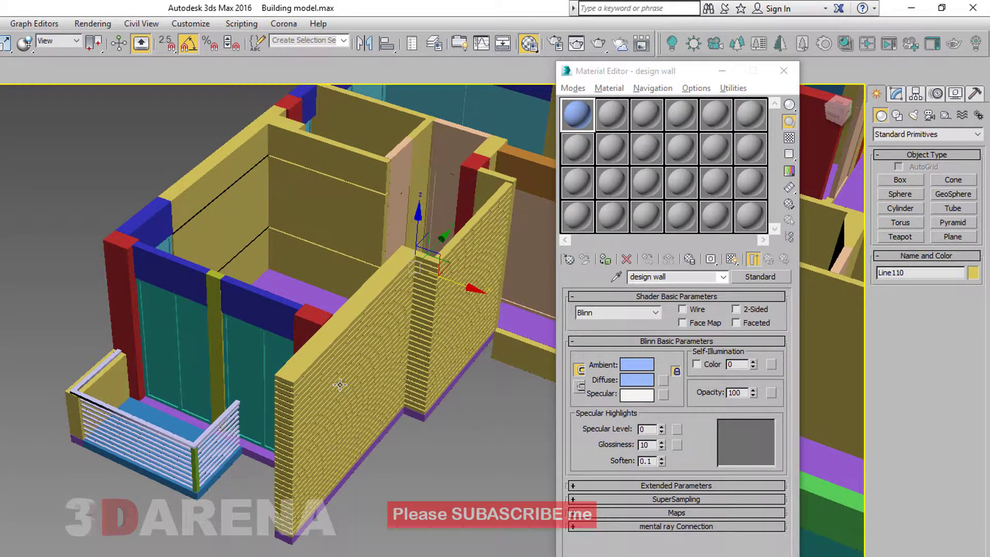
key(alt+w)
key(alt+w)
key(z)
scroll(262, 380, up, 3)
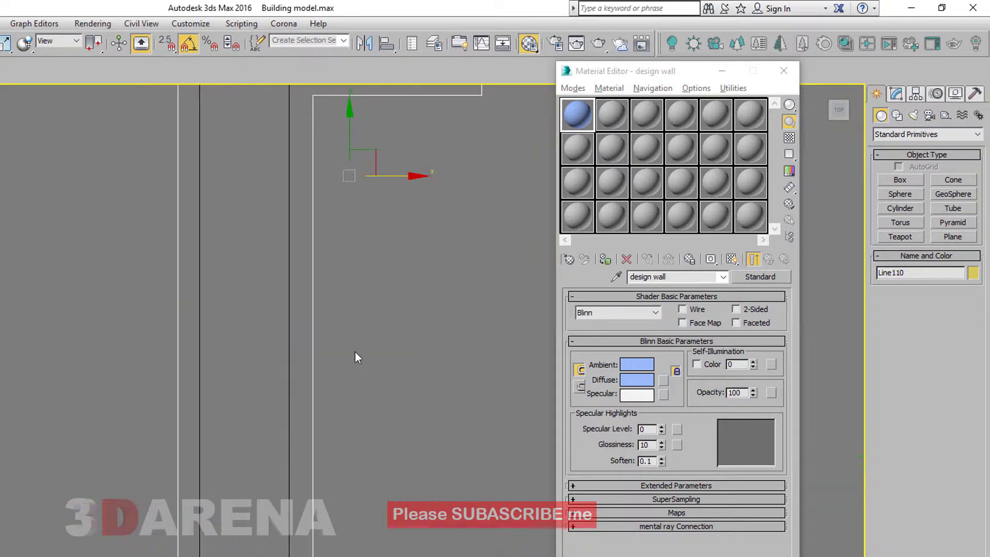
click(316, 343)
key(ctrl+a)
key(alt+w)
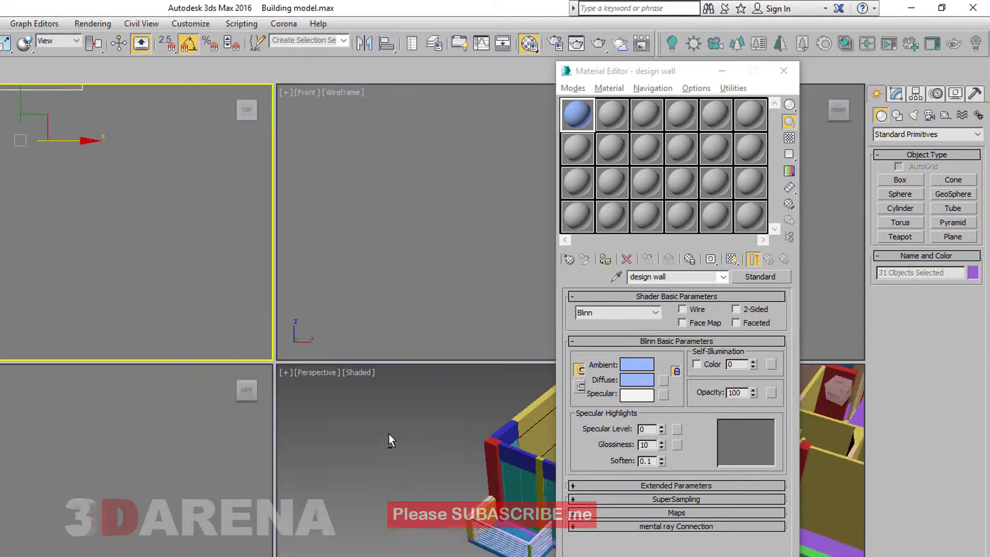
key(alt+w)
scroll(404, 418, up, 3)
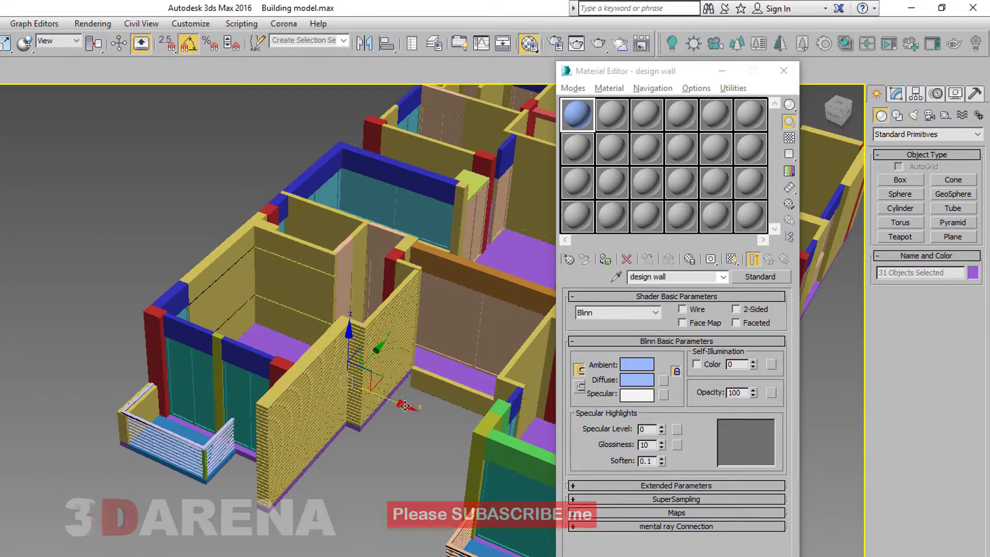
drag(405, 406, 433, 418)
scroll(305, 403, down, 3)
scroll(307, 403, down, 3)
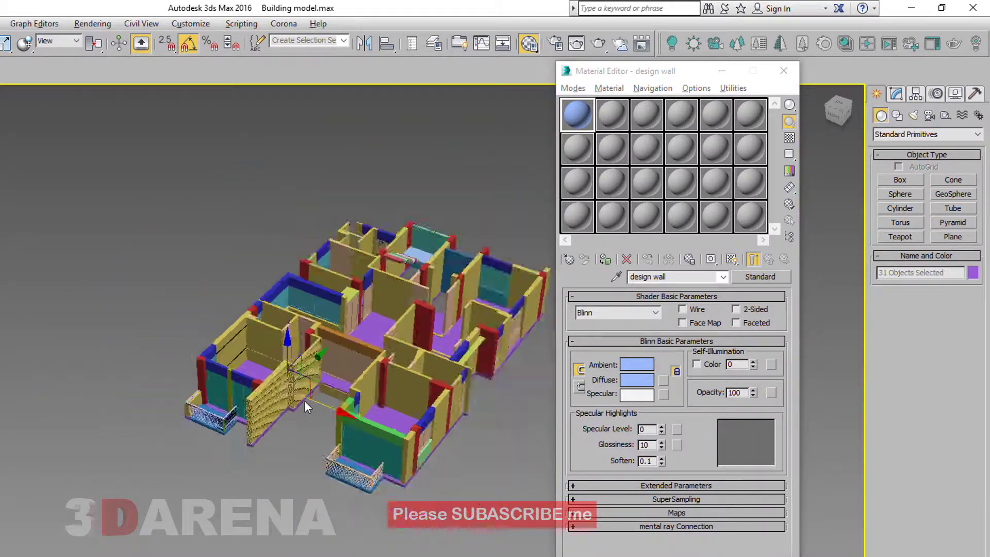
- Drop the floor slab from the selection, isolate the 30 slats, then end isolation
key(alt+q)
scroll(324, 387, down, 2)
scroll(325, 368, up, 4)
scroll(303, 347, up, 2)
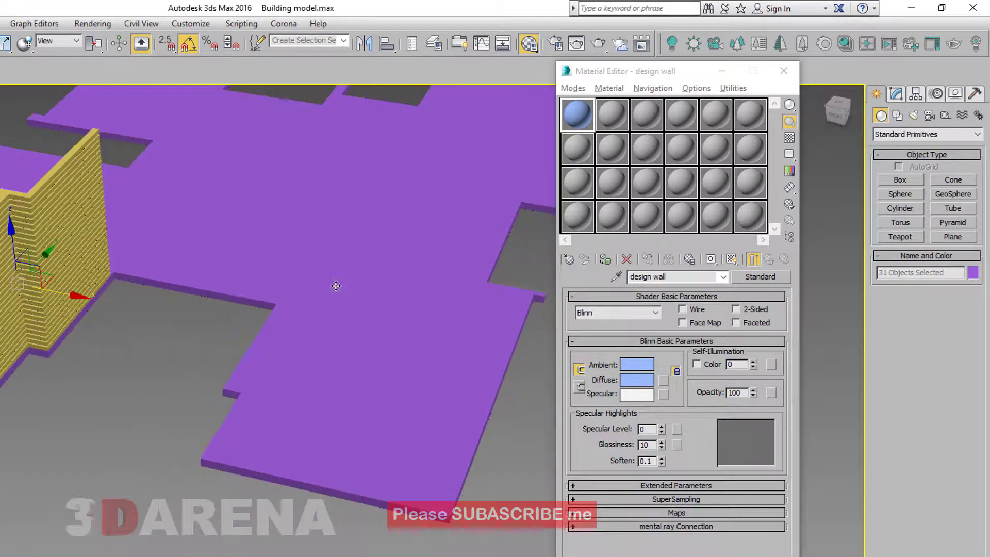
alt+click(316, 459)
key(alt+q)
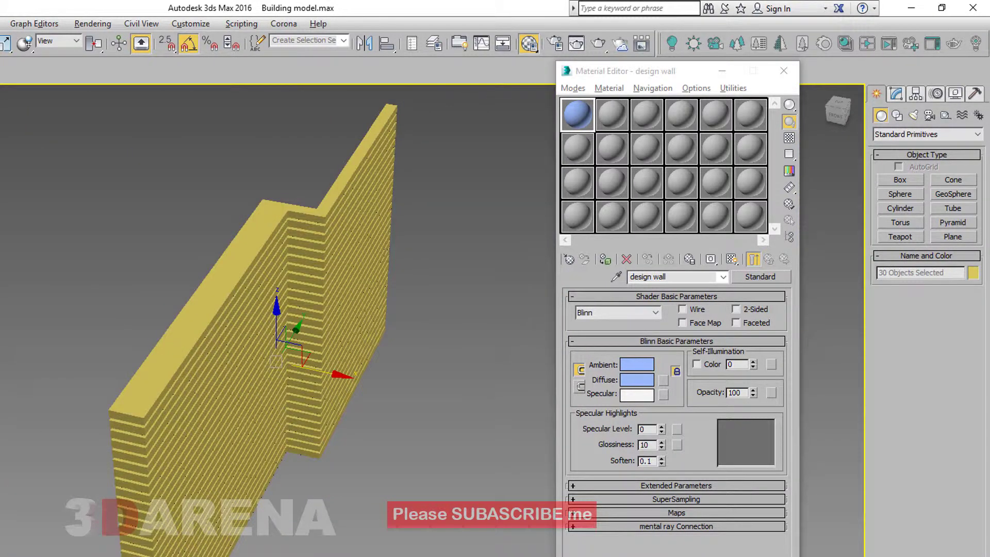
key(alt+q)
scroll(289, 331, up, 4)
scroll(289, 330, up, 2)
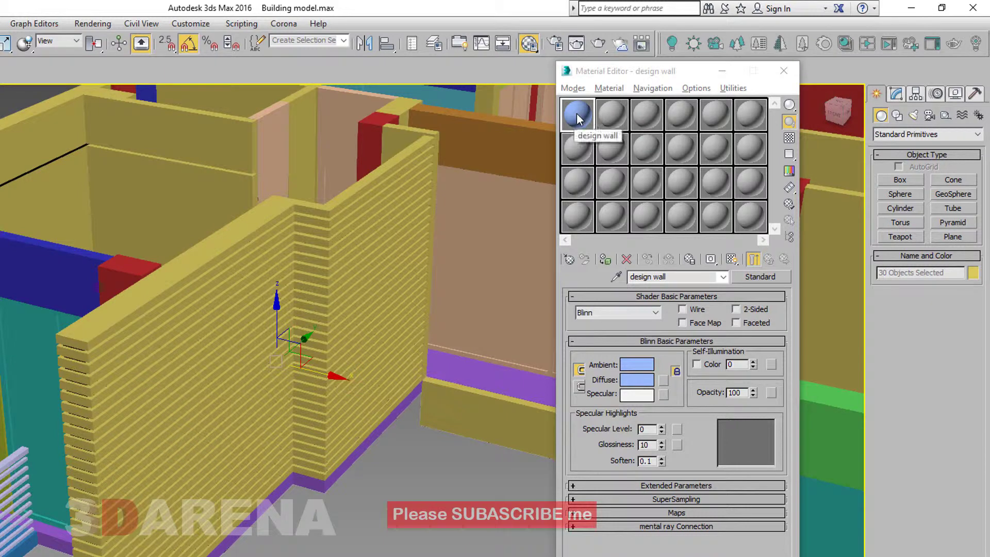
mouse_move(577, 118)
mouse_down()
mouse_move(242, 256)
mouse_move(228, 250)
mouse_up()
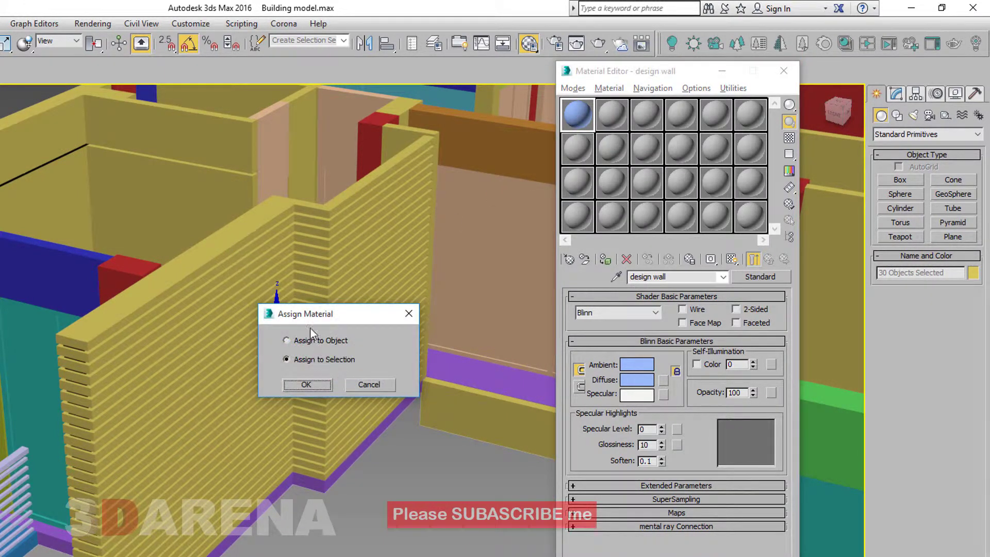
click(370, 385)
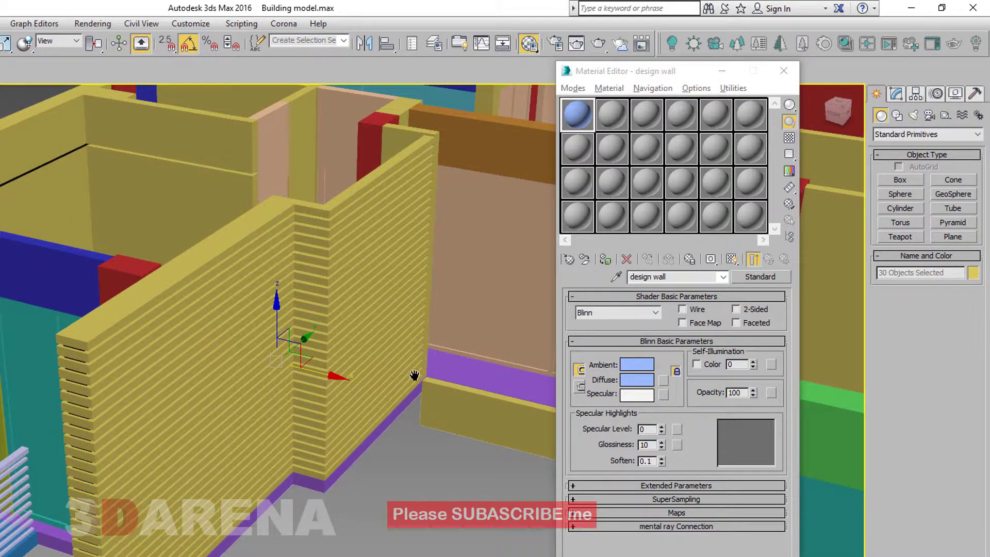
middle_drag(414, 375, 413, 342)
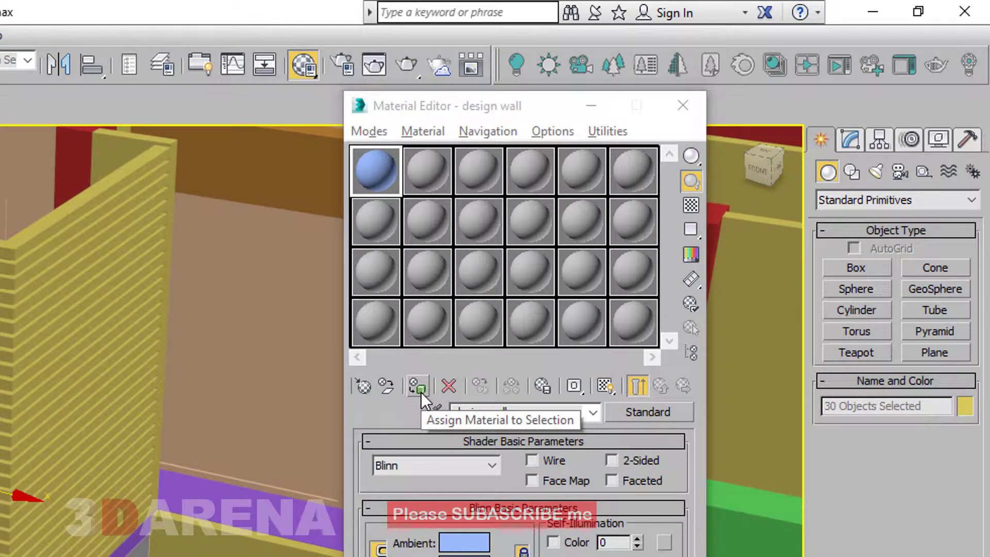
click(421, 392)
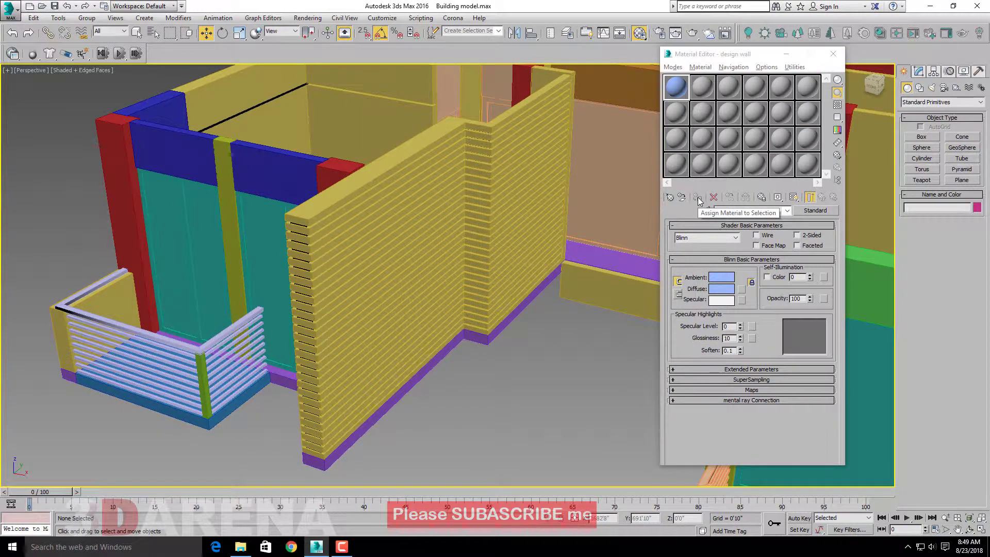
- Assign the design wall material to the 30 reselected wall slats, then clear the selection
click(699, 202)
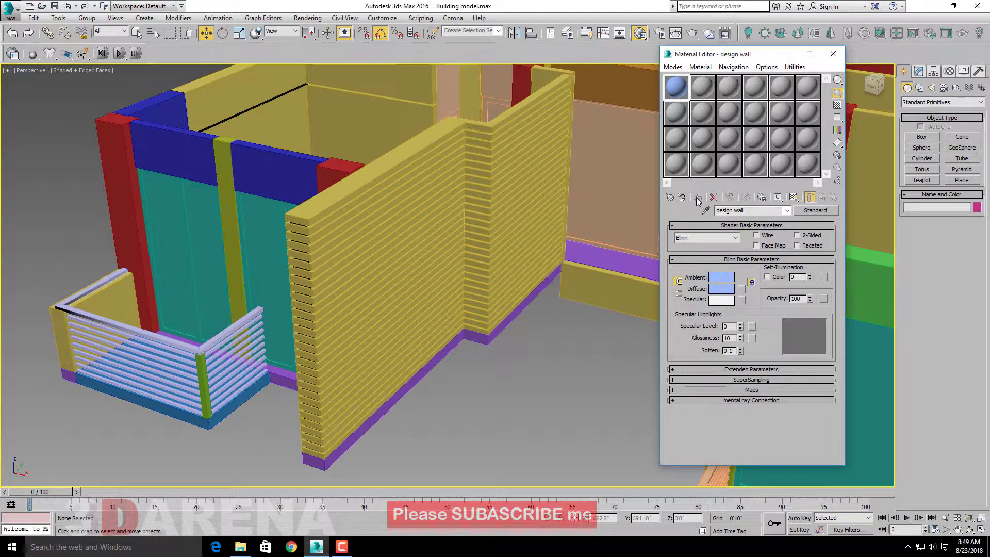
key(ctrl+z)
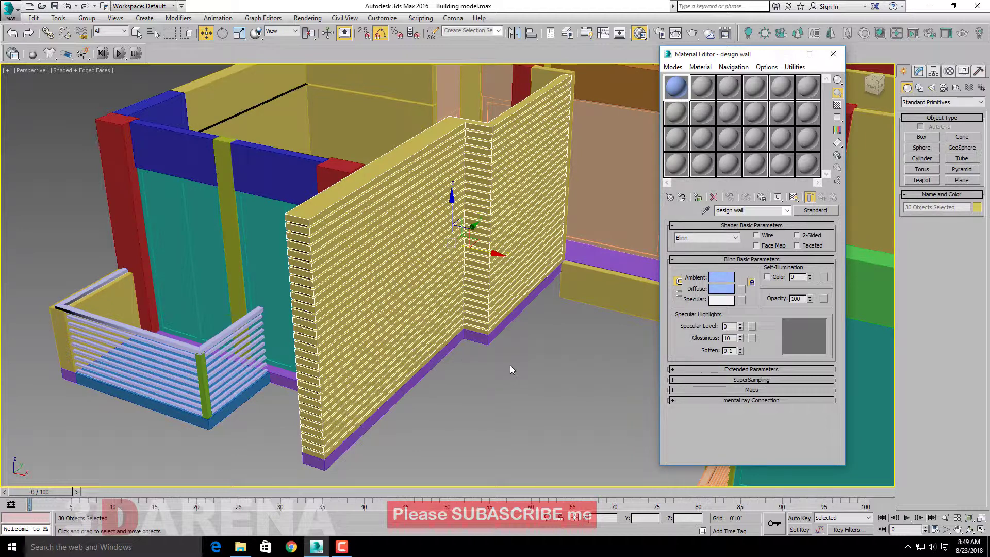
click(698, 198)
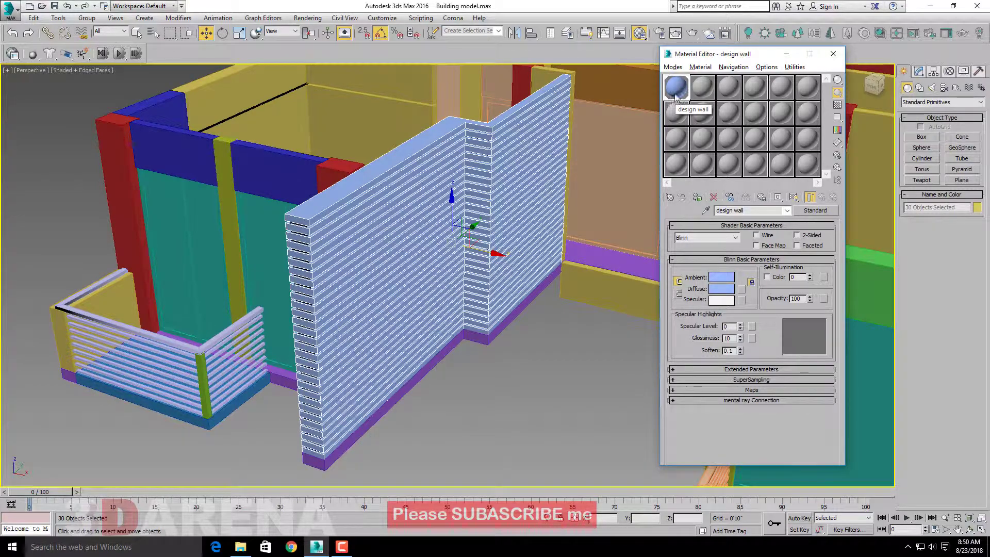
click(509, 403)
mouse_move(463, 346)
alt+middle_down()
mouse_move(468, 330)
mouse_move(468, 356)
alt+middle_up()
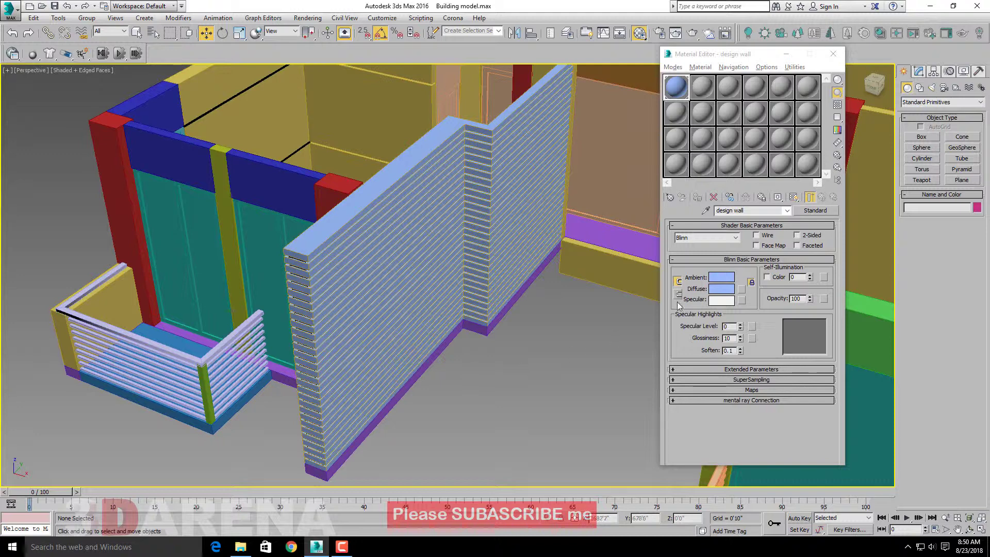
- Change the design wall diffuse colour to light cyan
click(721, 289)
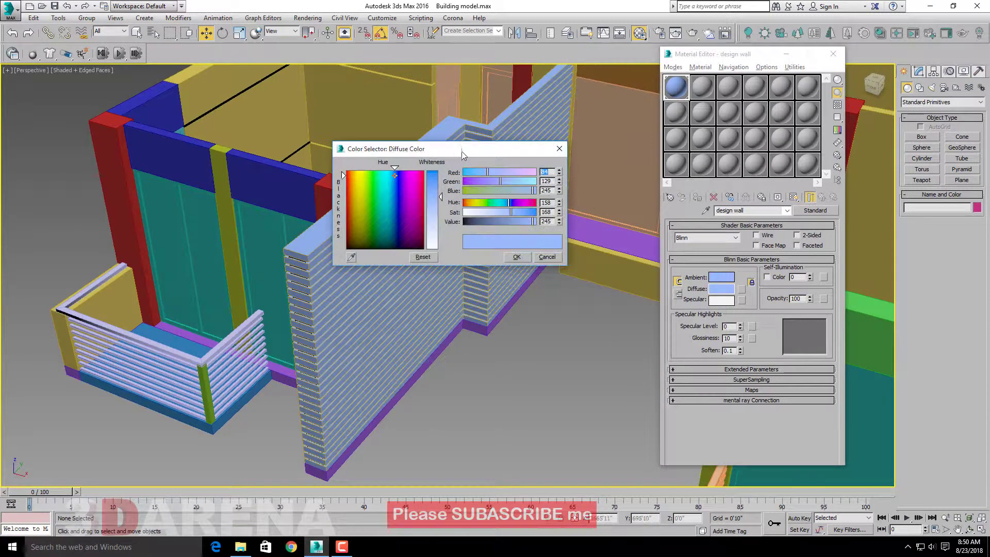
drag(462, 138, 664, 162)
drag(608, 197, 573, 200)
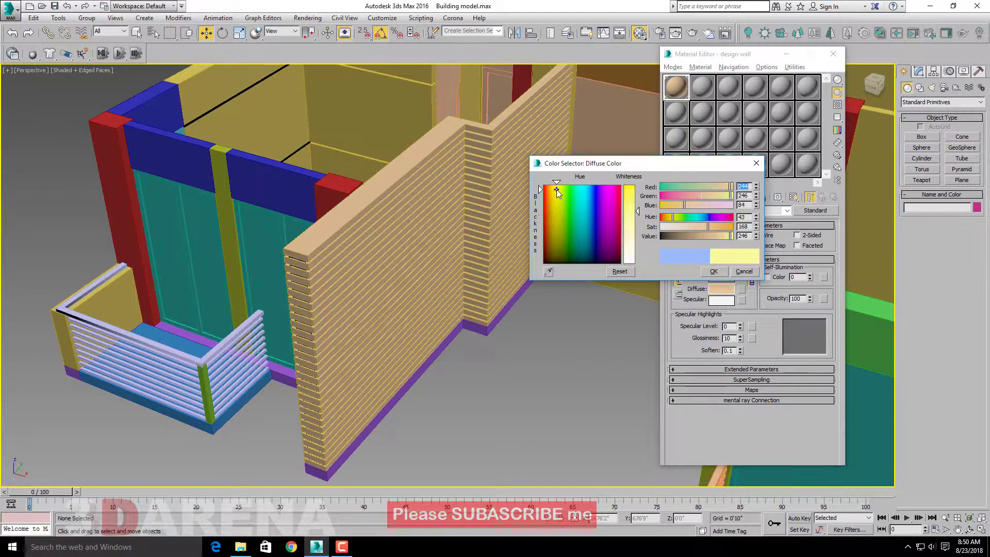
click(550, 222)
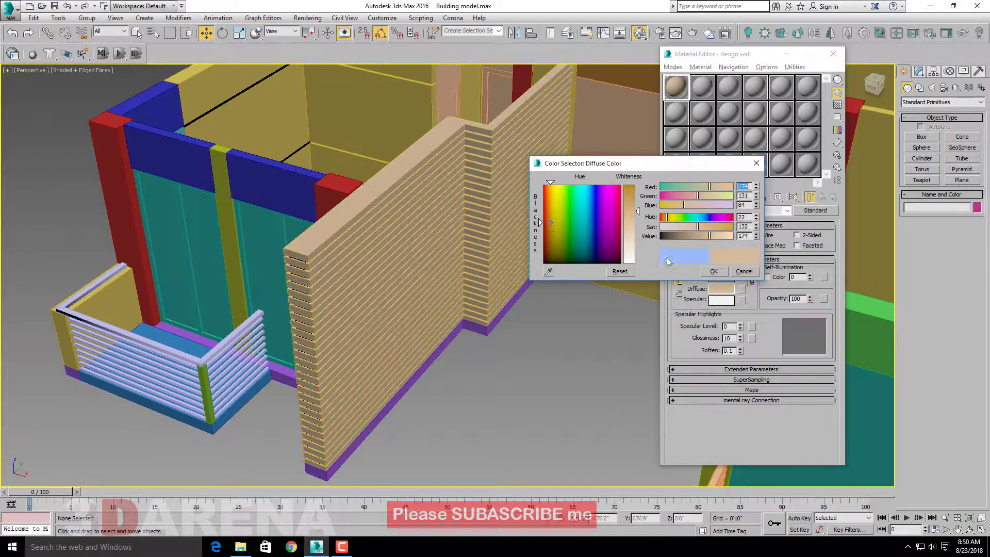
click(585, 197)
click(712, 272)
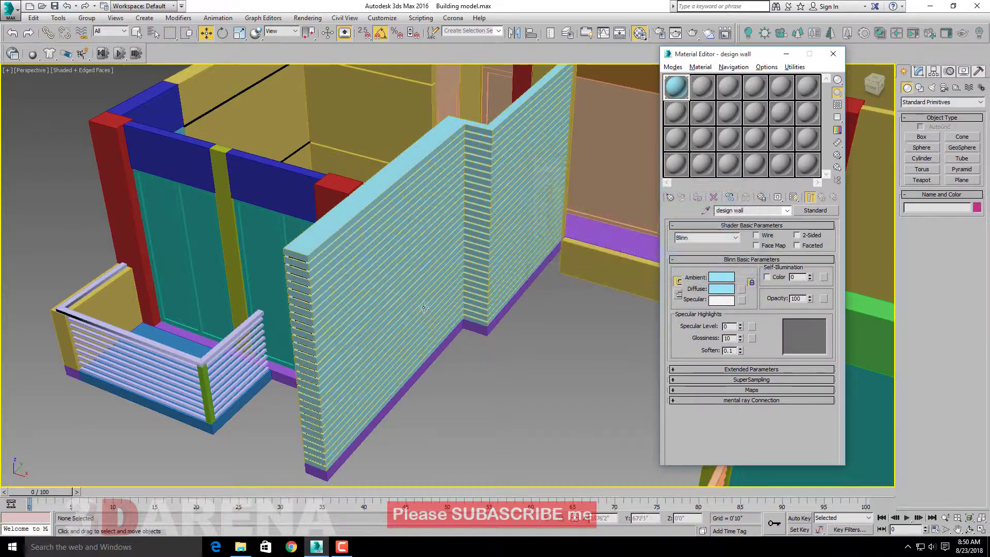
mouse_move(402, 309)
alt+middle_down()
mouse_move(451, 320)
mouse_move(446, 330)
alt+middle_up()
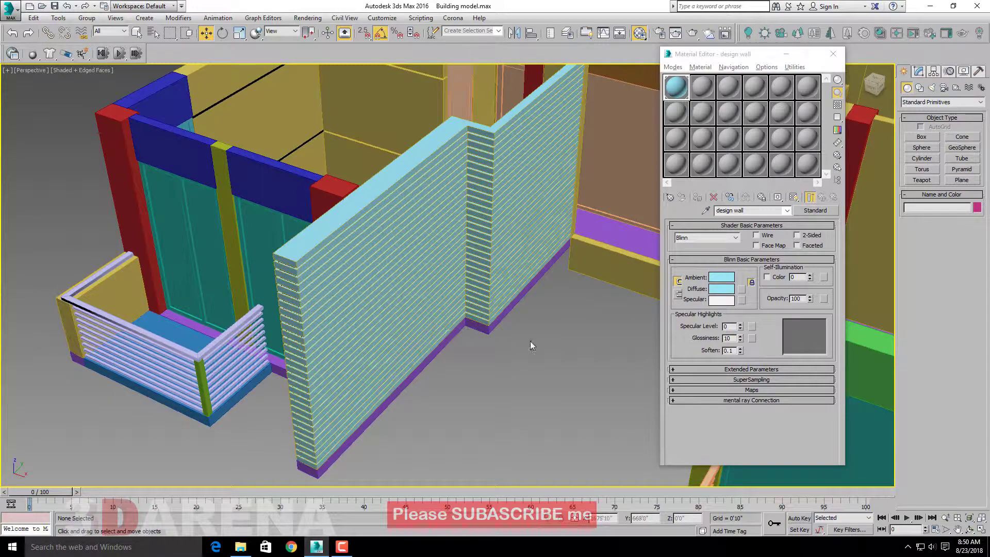
- Open the Object Color palette and move it aside
drag(730, 59, 716, 62)
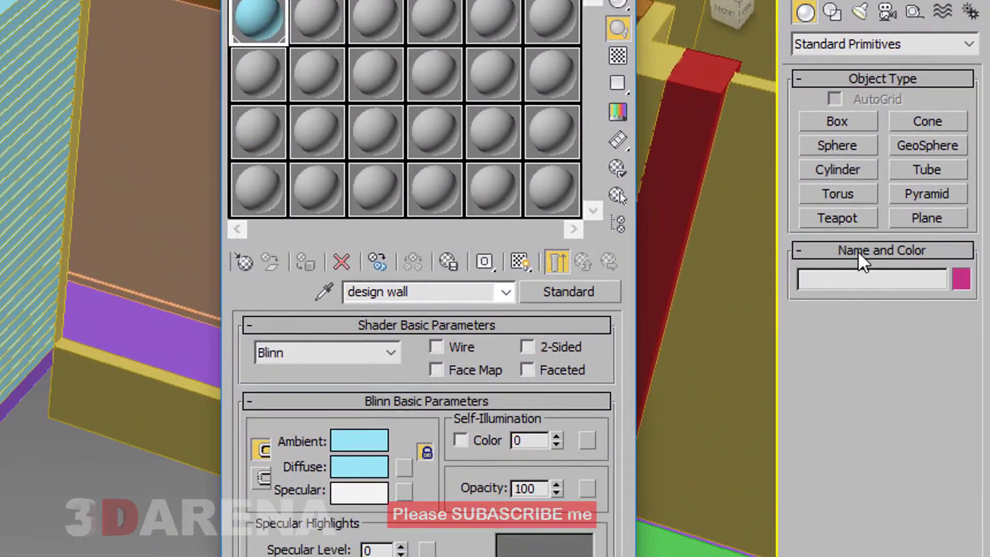
click(961, 280)
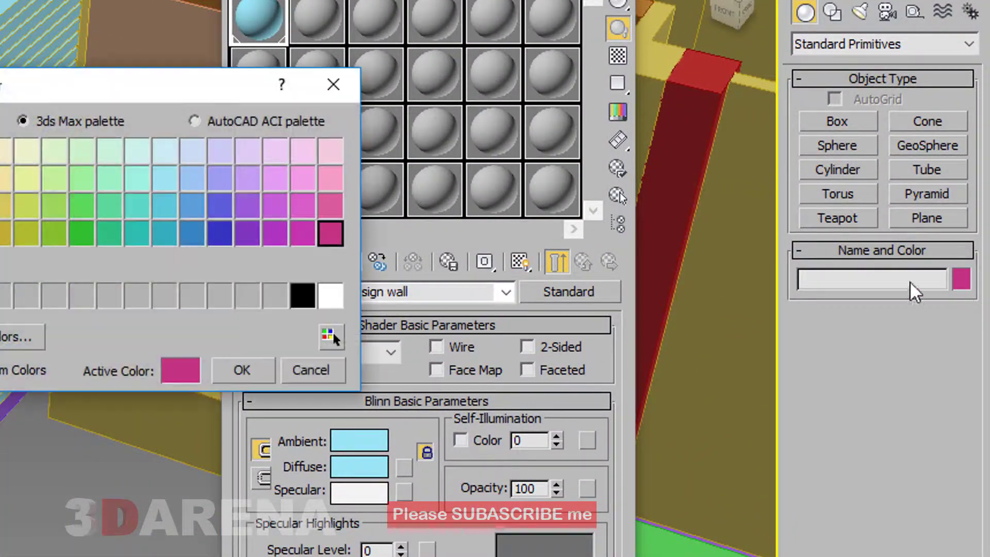
drag(81, 93, 0, 366)
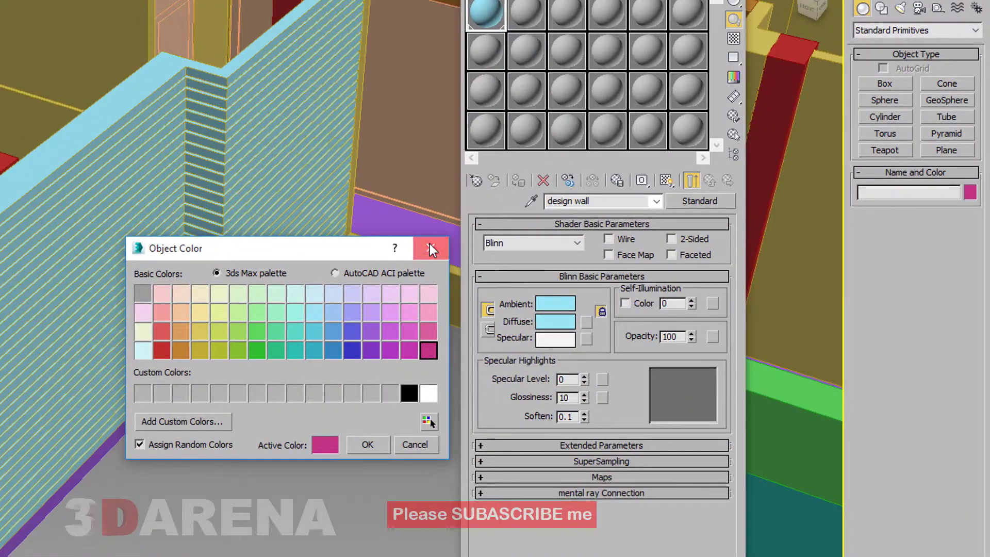
- Make the design wall diffuse orange-red (Hue 5, Sat 225, Value 245)
click(431, 250)
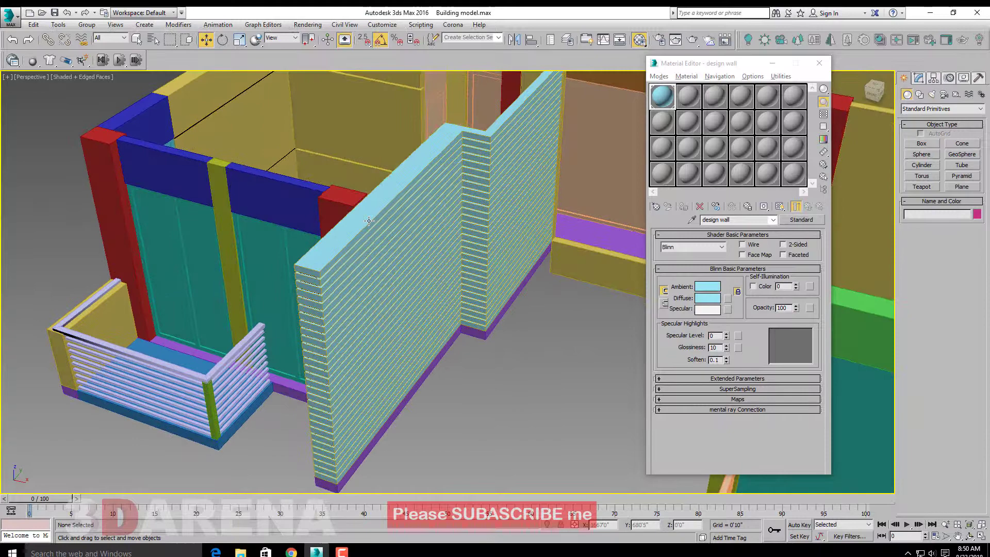
click(370, 221)
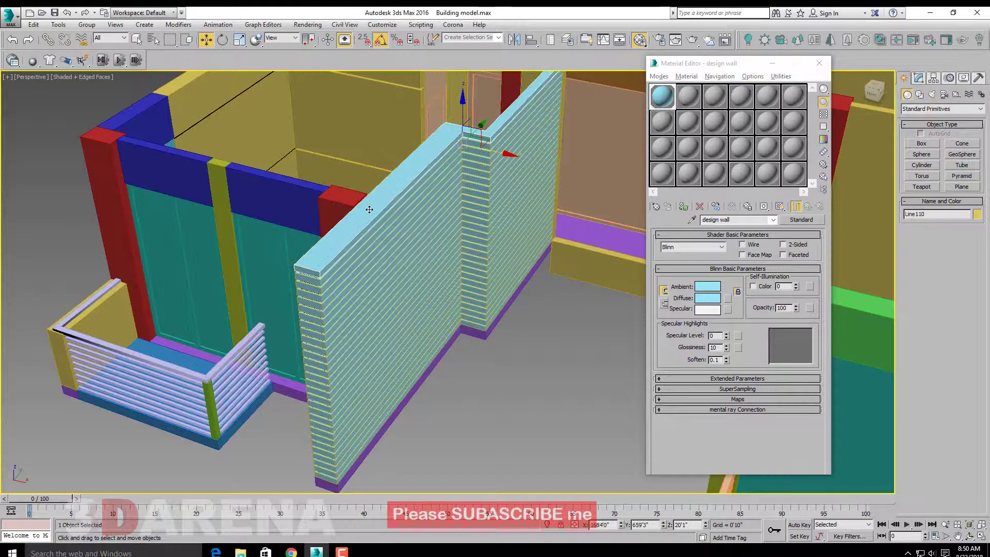
click(707, 298)
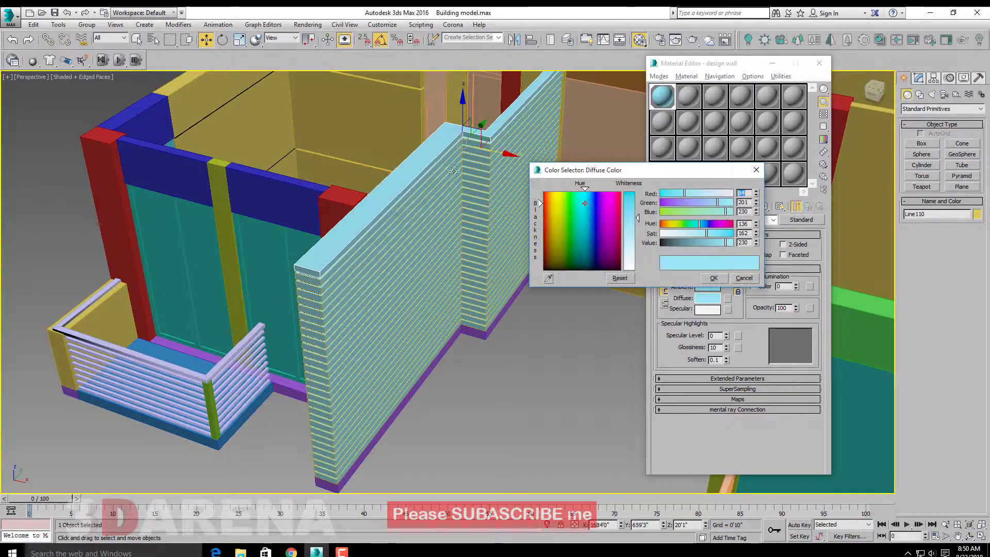
click(614, 204)
drag(630, 217, 629, 201)
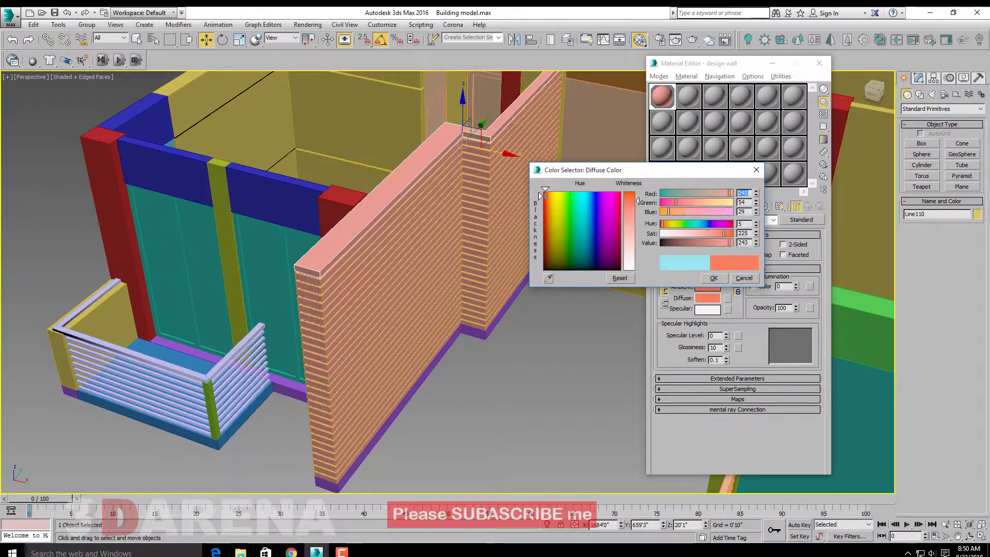
click(714, 279)
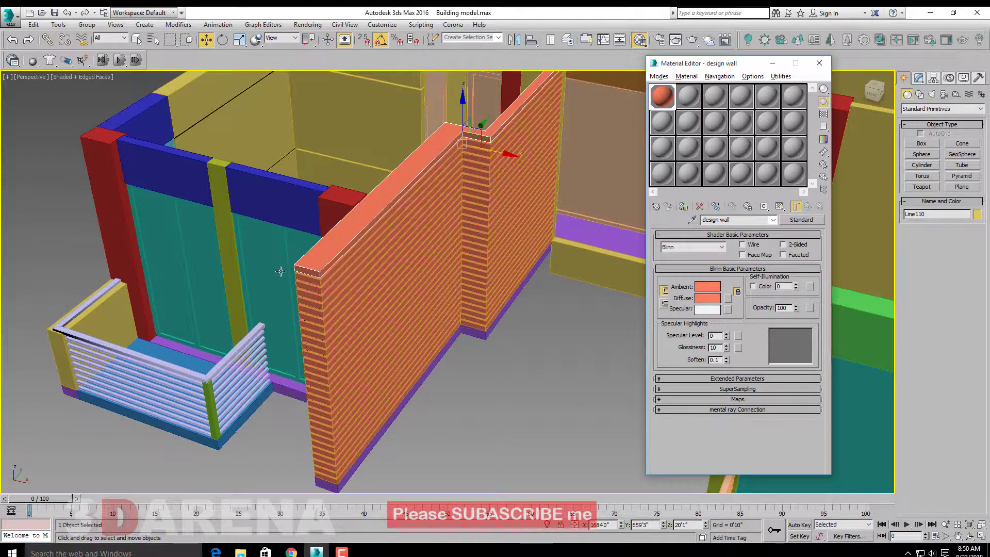
- Select the balcony railing and orbit in to frame it
alt+middle_drag(281, 272, 428, 355)
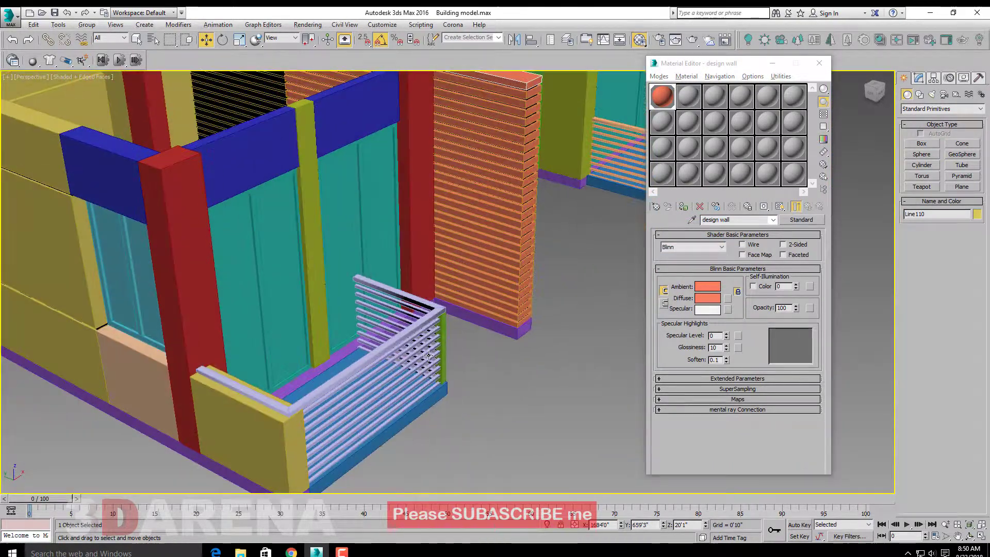
click(428, 355)
mouse_move(343, 299)
alt+middle_down()
mouse_move(399, 323)
mouse_move(437, 323)
alt+middle_up()
scroll(399, 323, down, 3)
scroll(438, 323, up, 3)
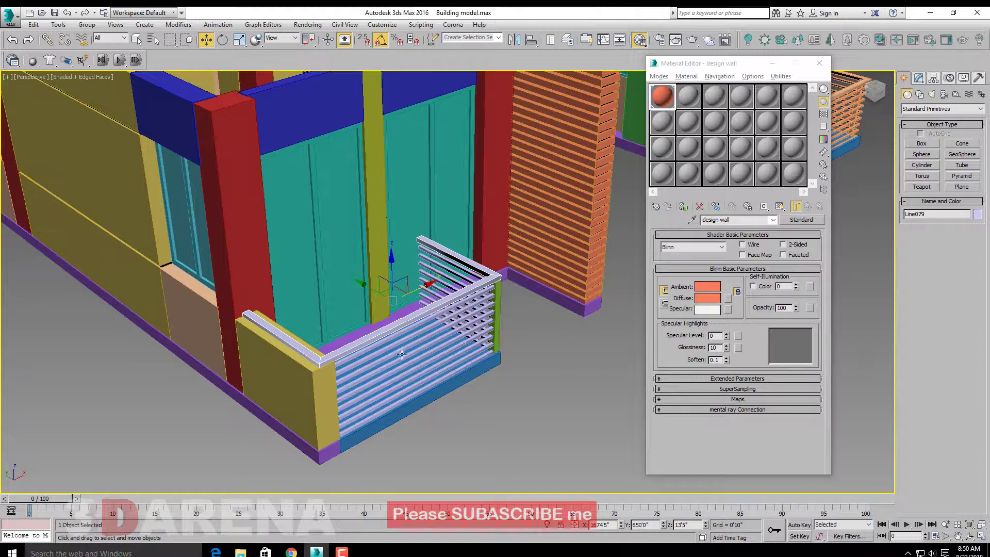
- Name the second material slot 'ver railing' and give it a pure white diffuse
middle_drag(402, 355, 466, 353)
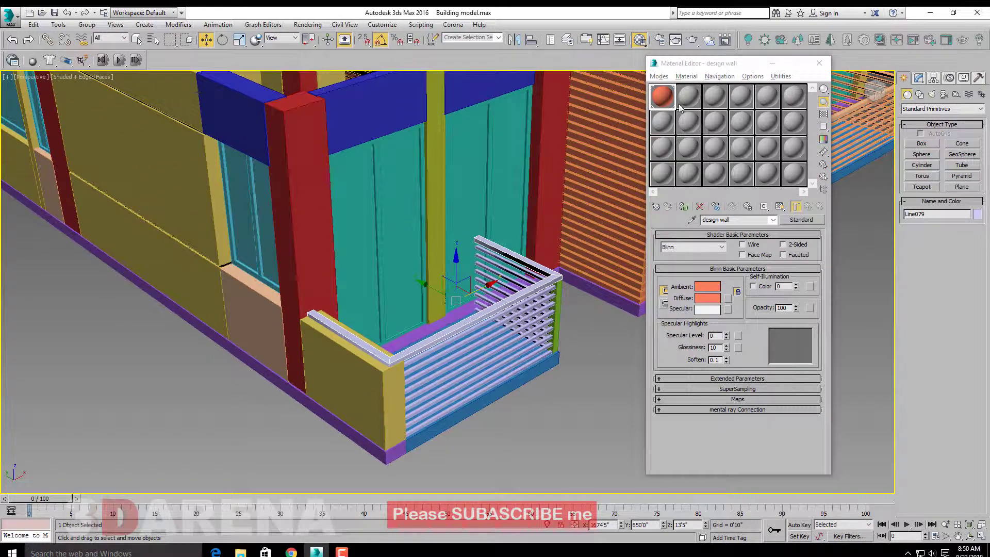
click(693, 98)
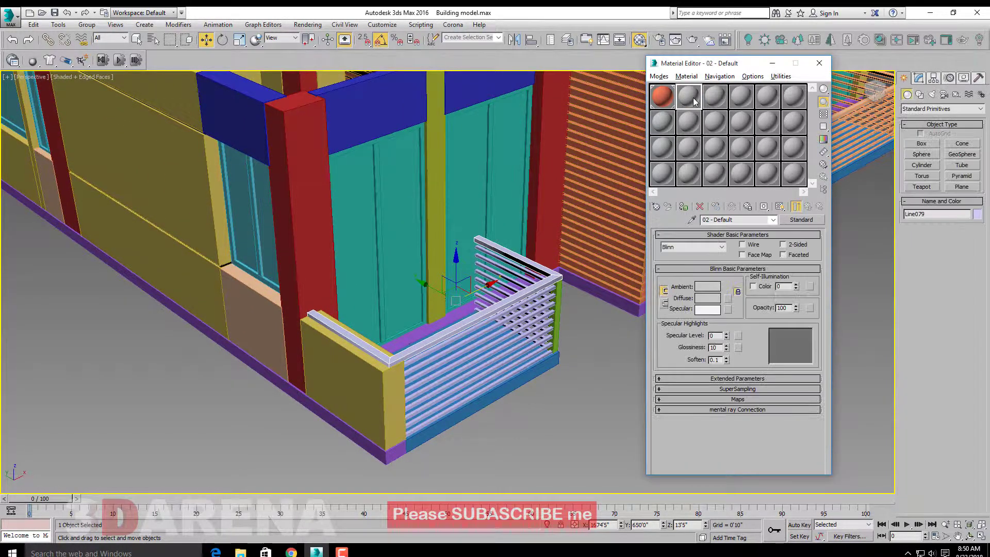
click(746, 221)
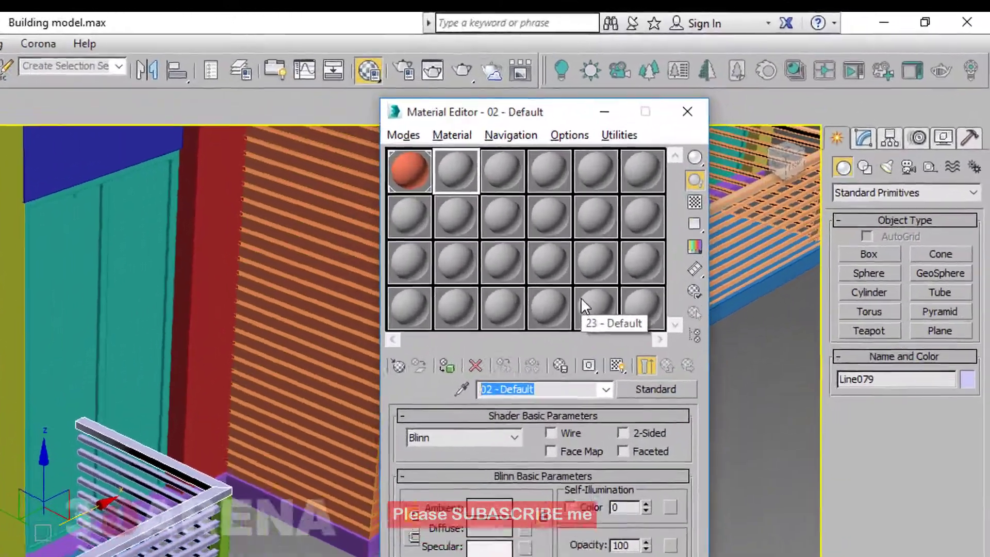
text(ver )
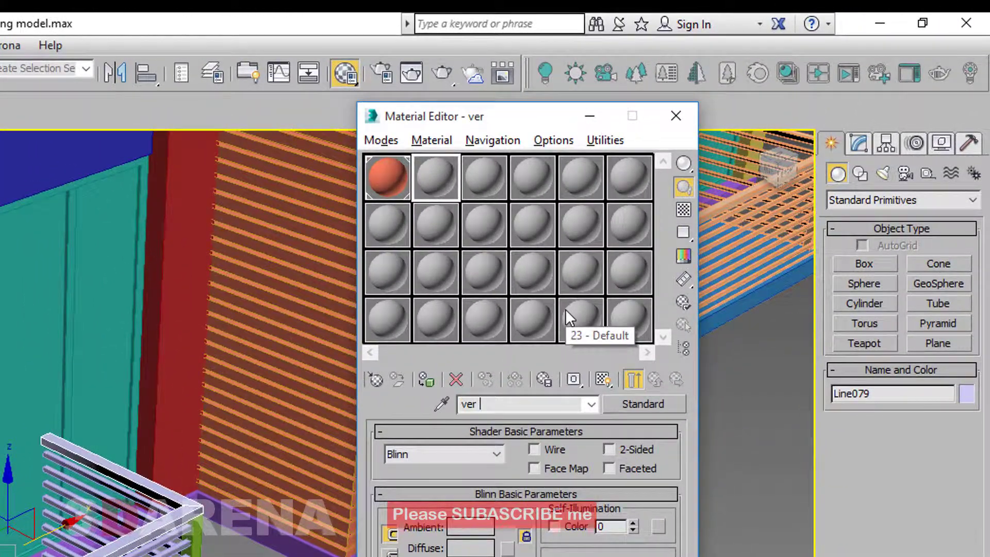
text(railin)
text(g)
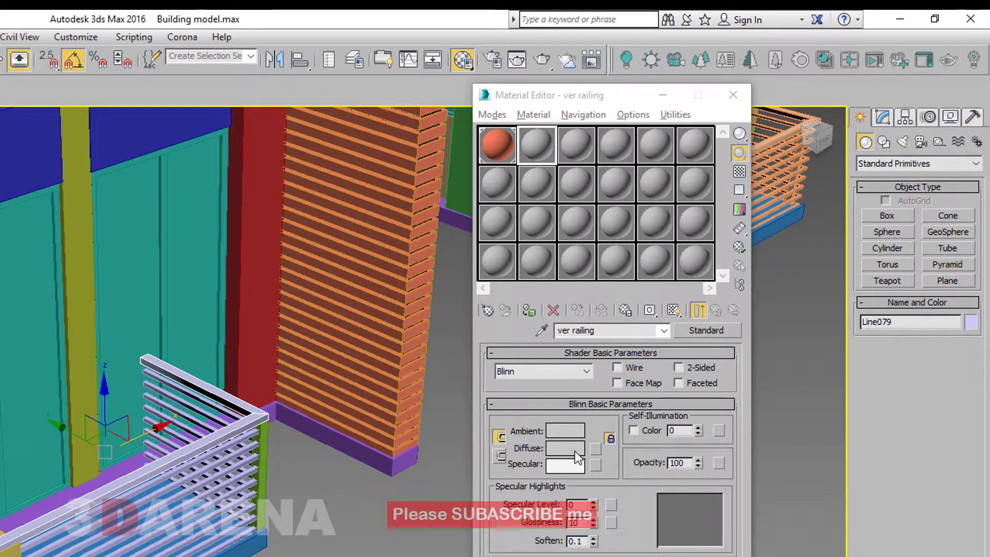
click(575, 452)
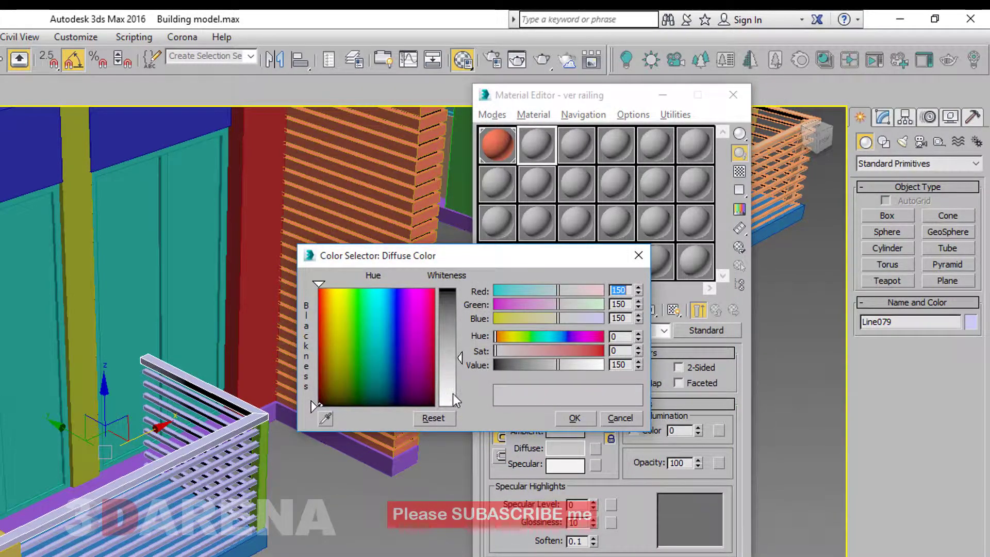
drag(452, 394, 454, 406)
click(574, 418)
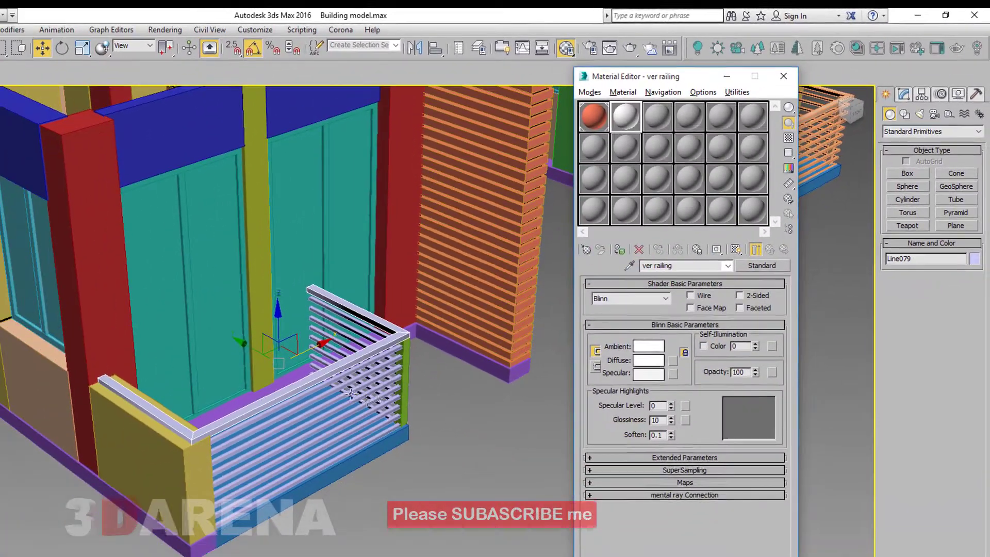
- Show the scene in four viewports with the Top view active
alt+middle_drag(350, 394, 473, 329)
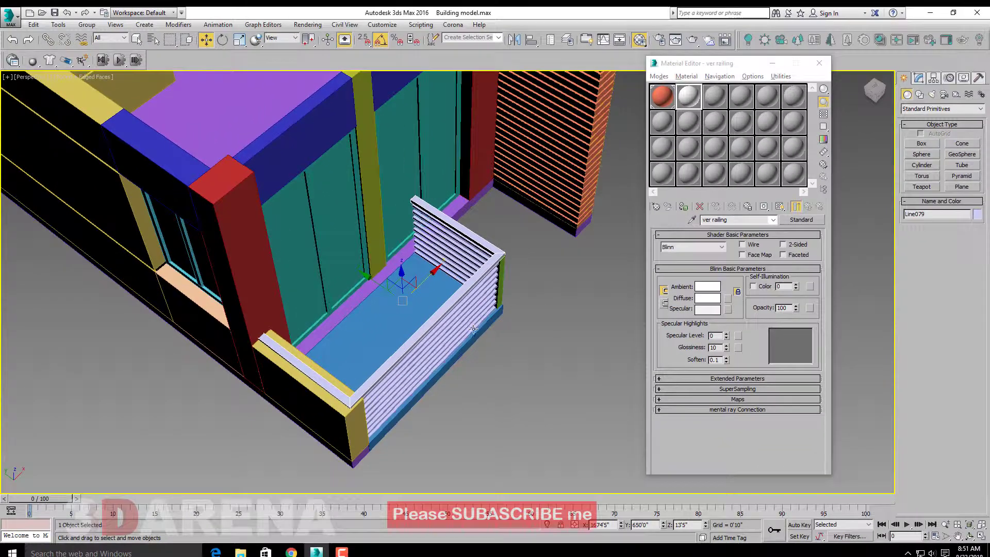
key(alt+w)
middle_click(338, 226)
- Select all the balcony railing pieces in the Top view and isolate them
key(z)
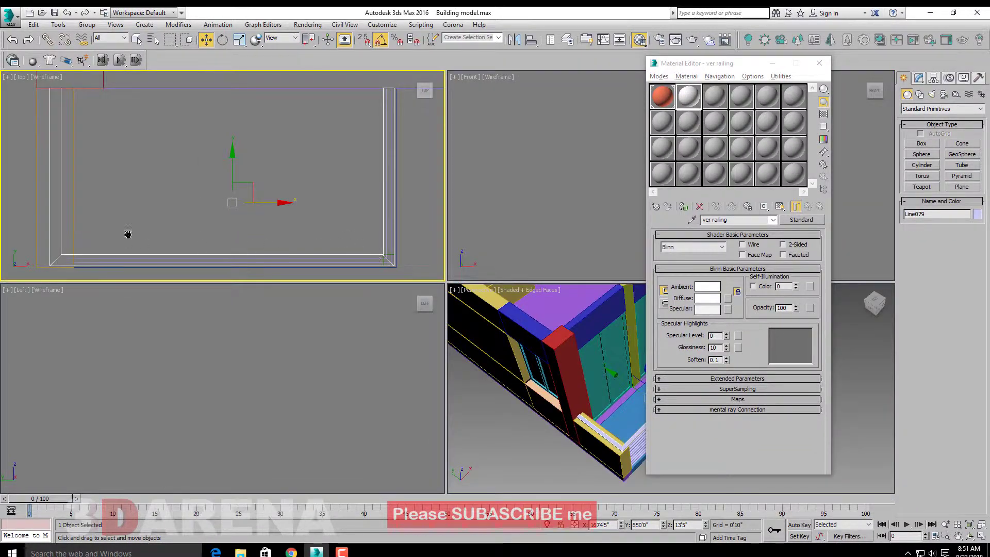
middle_drag(128, 234, 282, 203)
scroll(292, 198, up, 2)
click(292, 198)
middle_drag(336, 221, 275, 193)
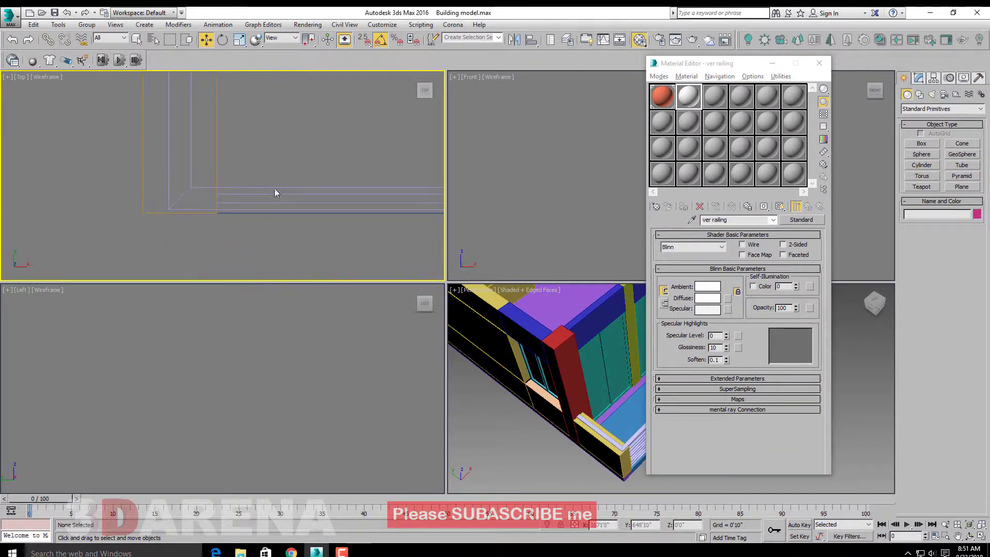
click(255, 206)
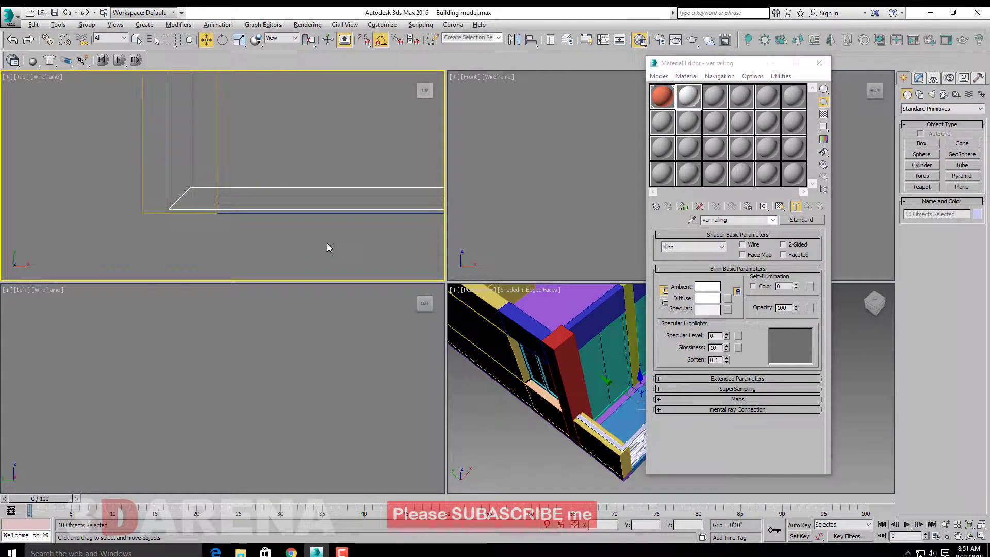
key(alt+q)
- Maximize Perspective, restore the building, and assign ver railing to the 10 railing pieces
middle_click(505, 340)
key(alt+w)
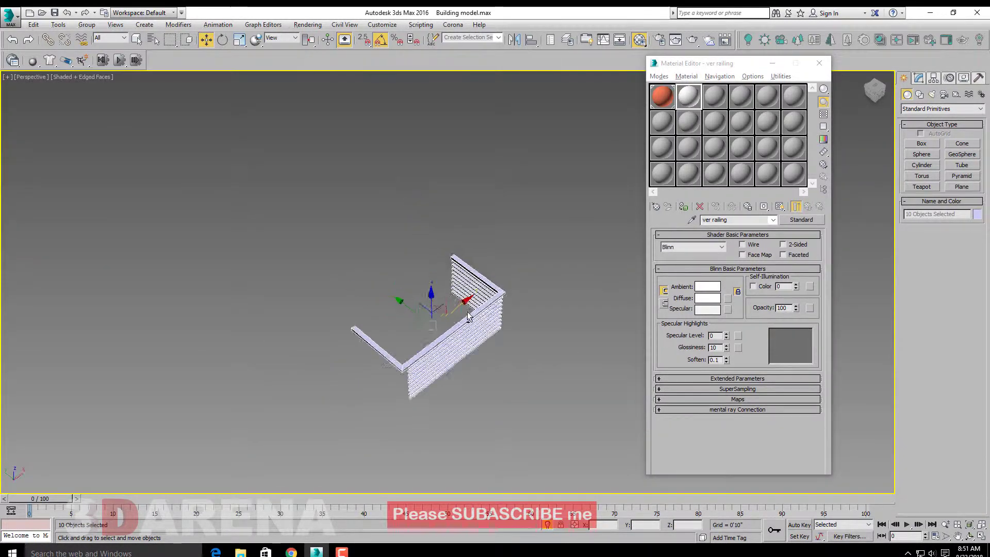
alt+middle_drag(503, 344, 538, 433)
click(547, 525)
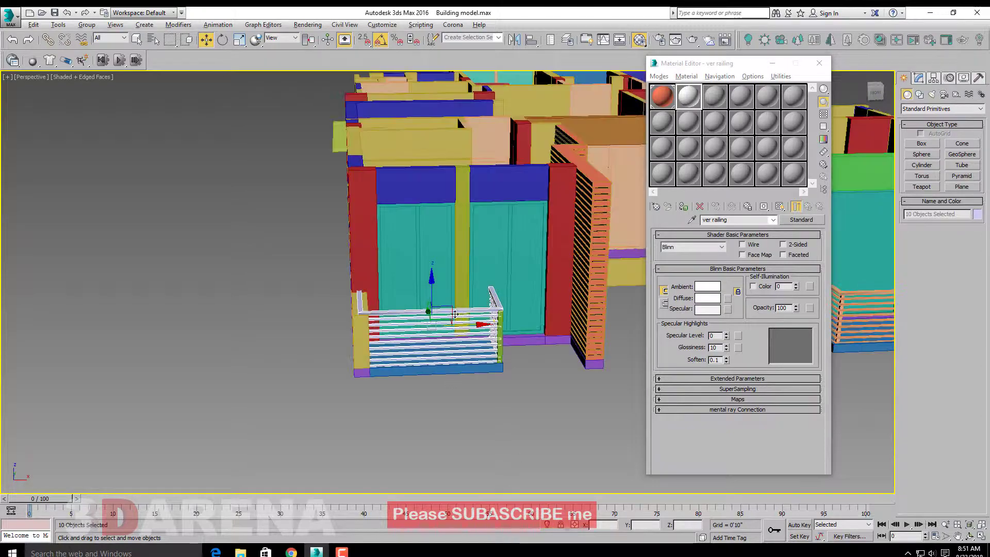
scroll(485, 320, up, 4)
scroll(484, 320, up, 1)
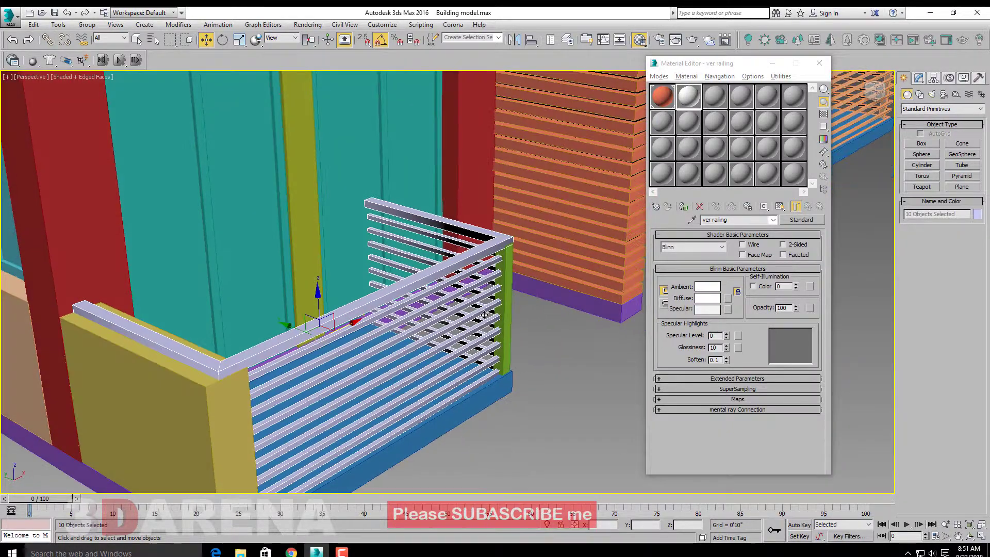
click(686, 208)
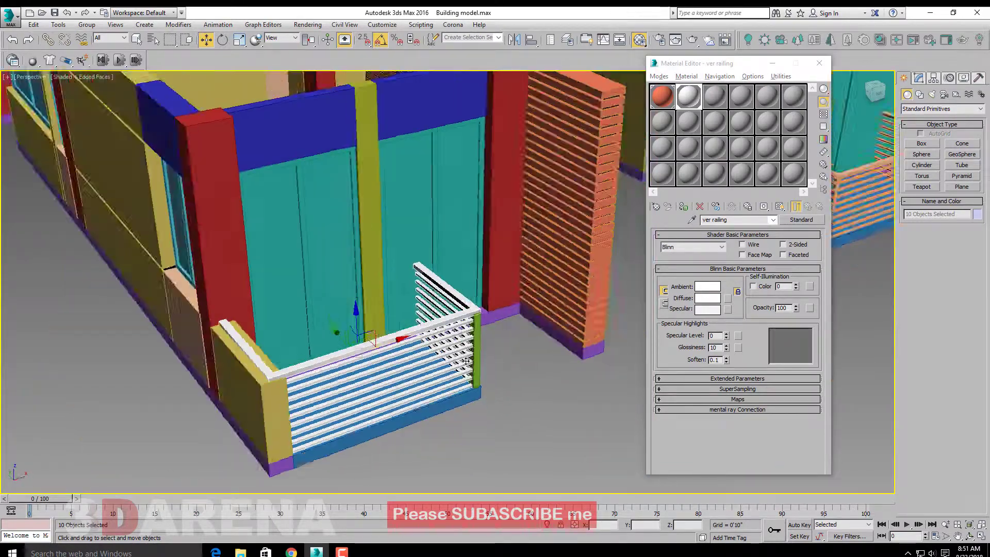
alt+middle_drag(471, 357, 521, 386)
click(521, 384)
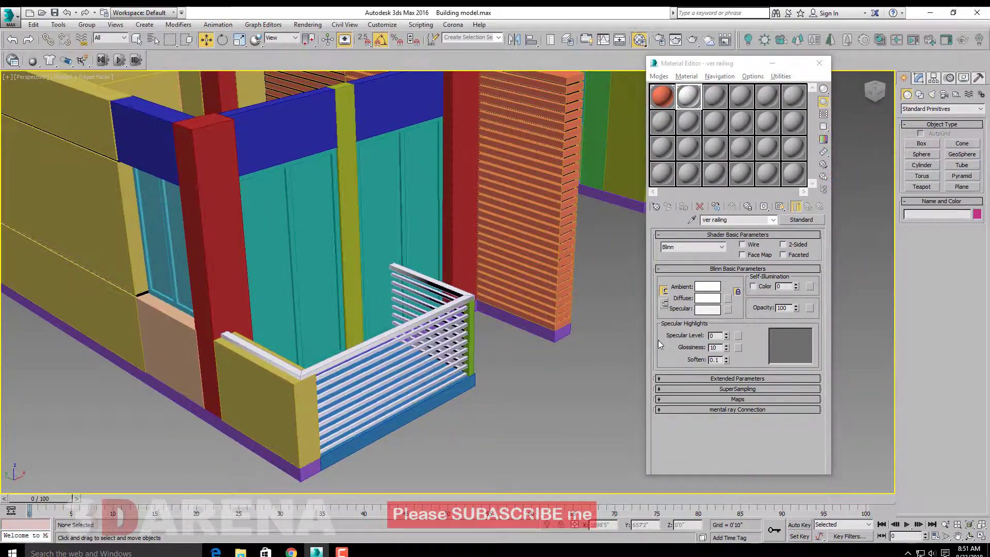
click(709, 299)
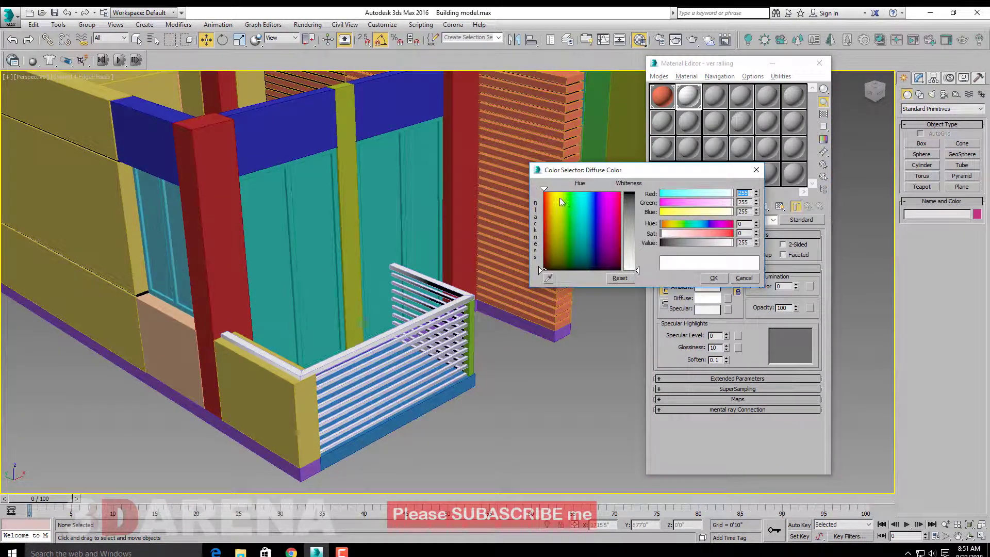
click(623, 197)
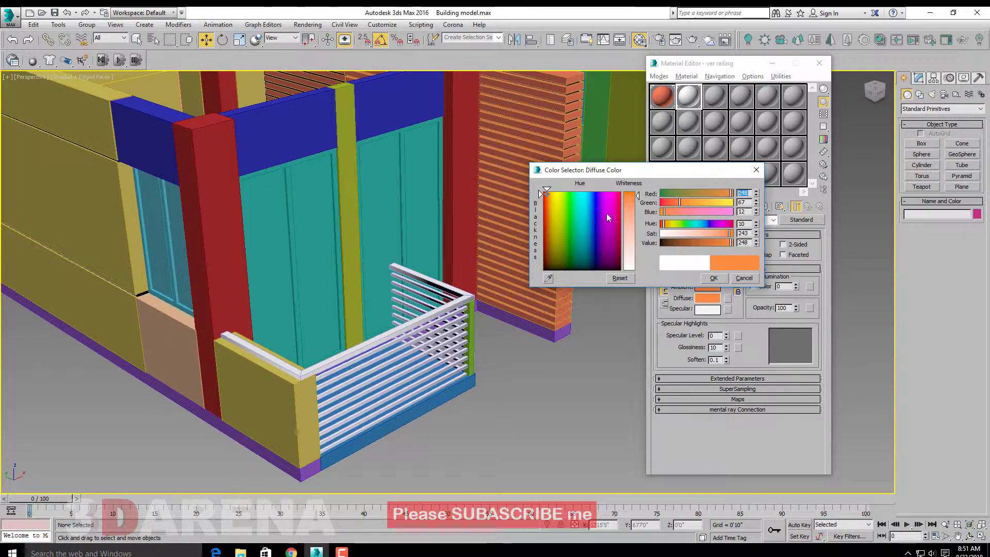
click(581, 227)
click(548, 256)
click(555, 200)
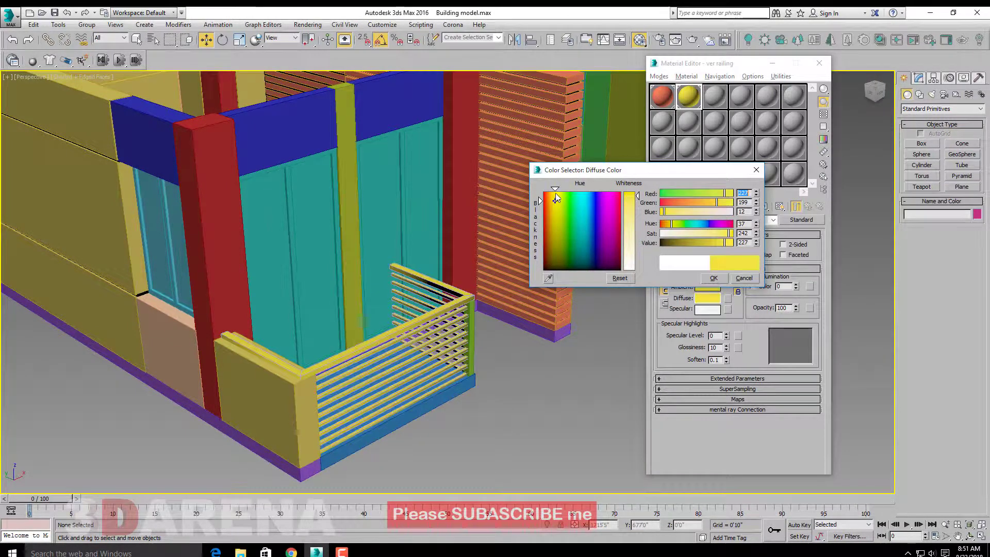
click(631, 208)
click(630, 264)
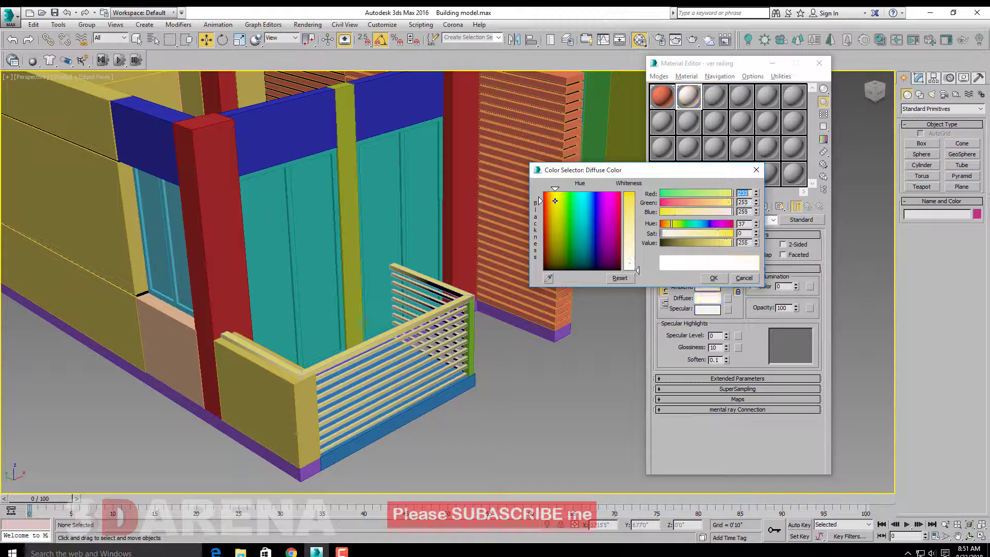
click(715, 279)
middle_drag(450, 369, 508, 357)
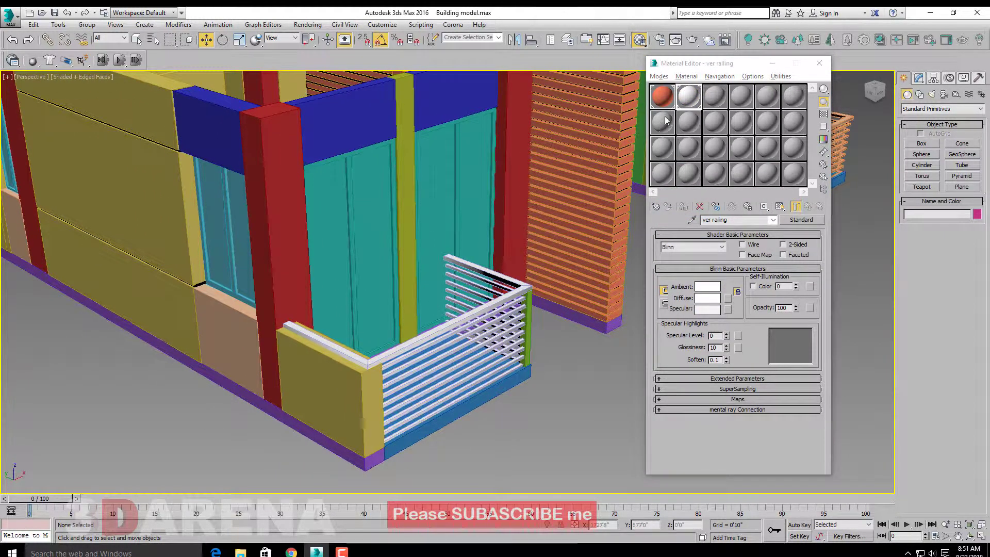
scroll(348, 345, down, 5)
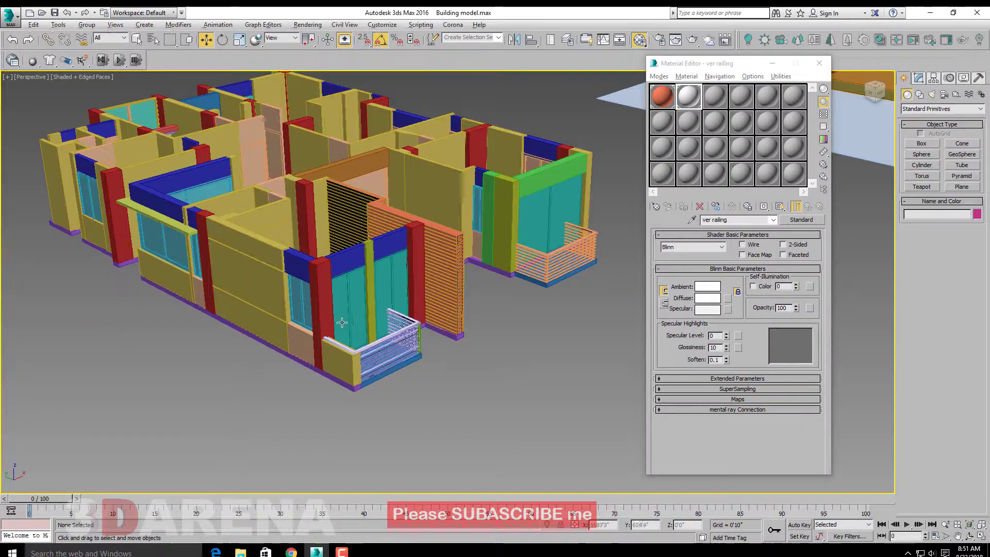
scroll(393, 308, up, 2)
scroll(393, 308, up, 3)
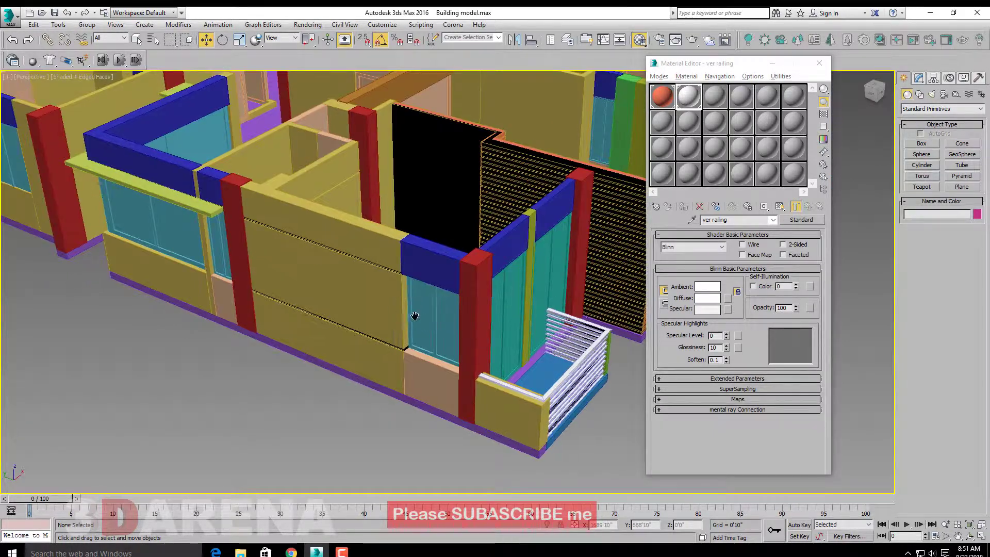
middle_drag(411, 317, 412, 312)
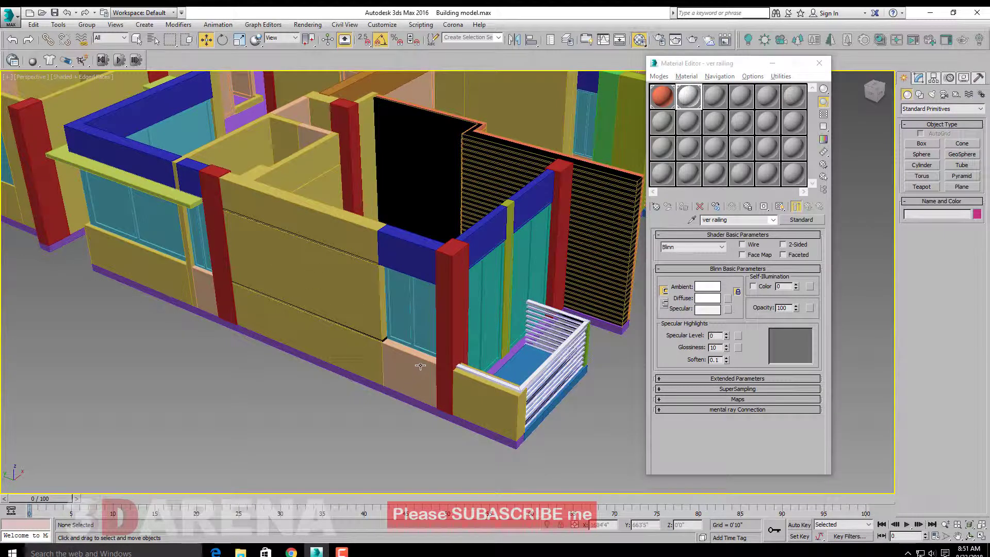
click(690, 99)
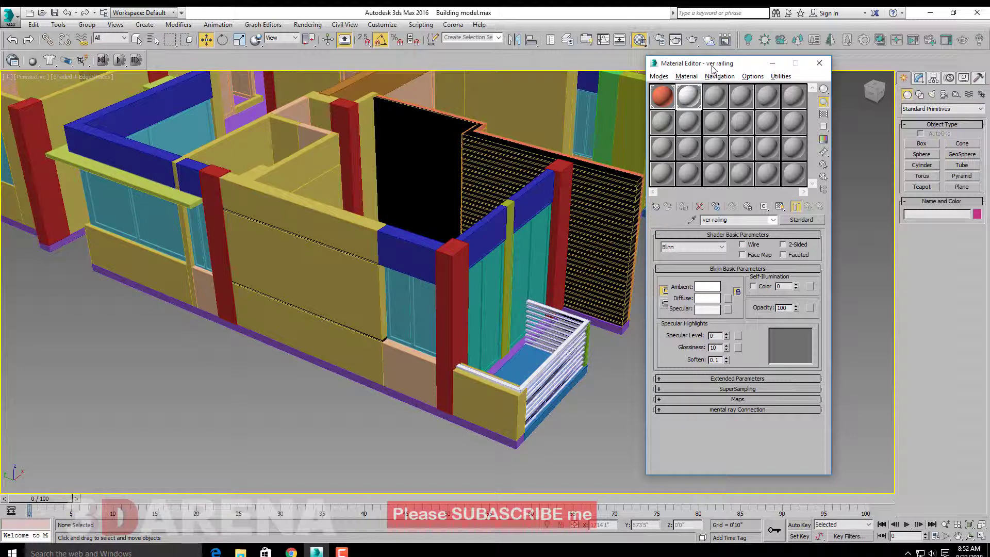
drag(714, 67, 727, 64)
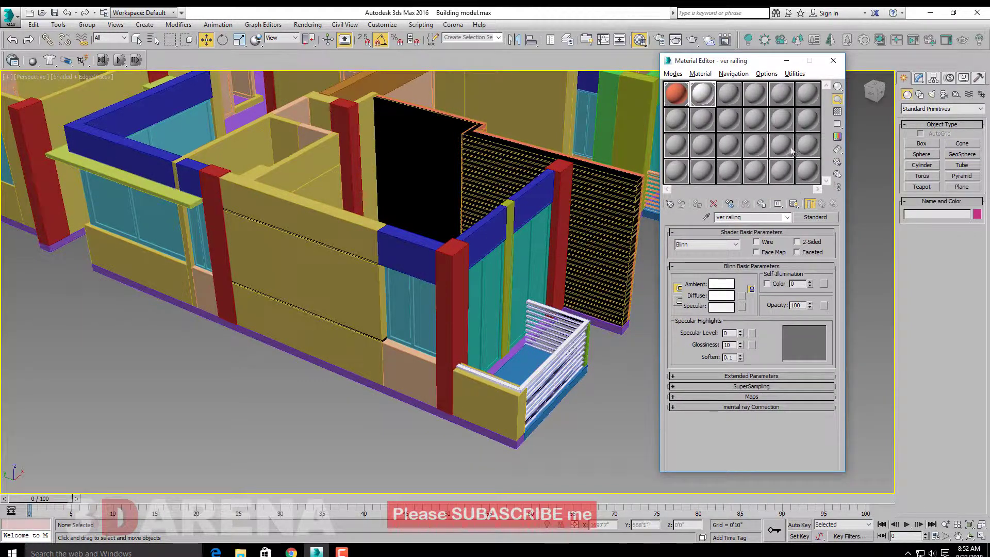
- Take an unused material slot and name the new material 'brick'
click(729, 95)
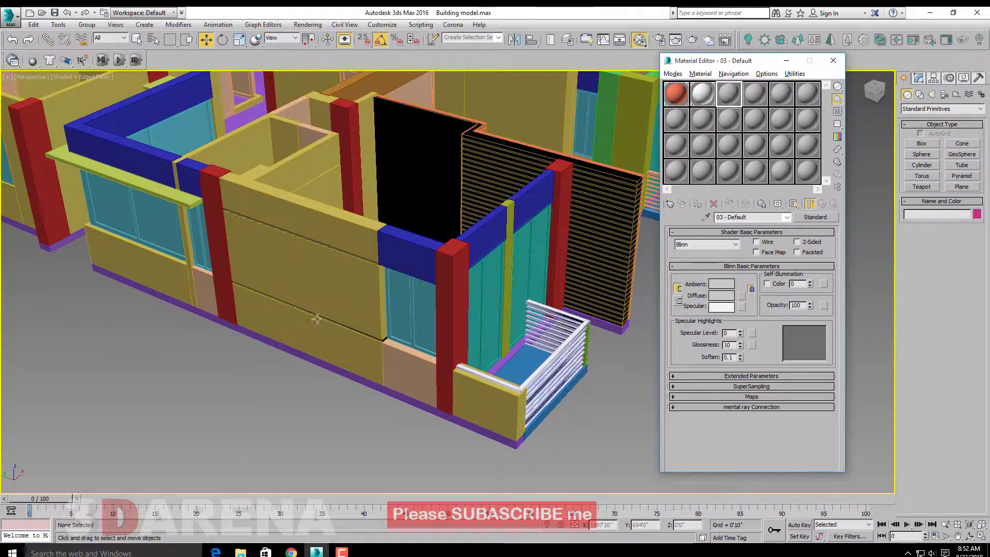
click(743, 217)
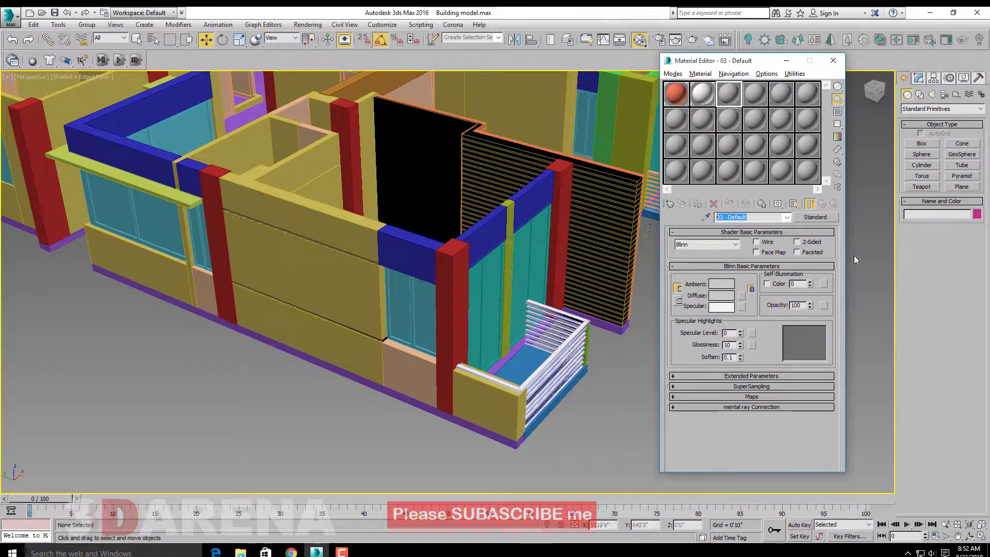
text(bri)
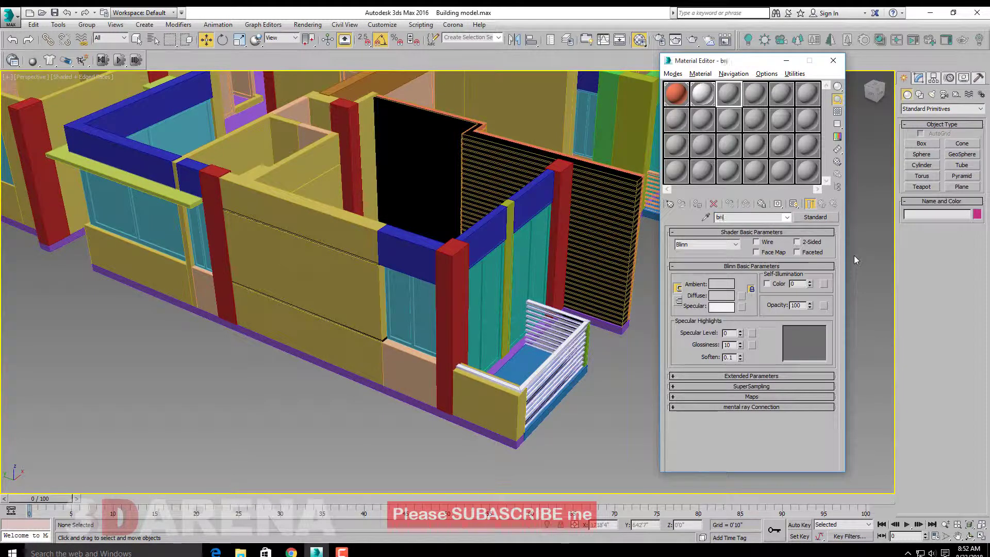
text(ck)
- Choose a Bitmap map for the brick material's Diffuse channel
click(721, 296)
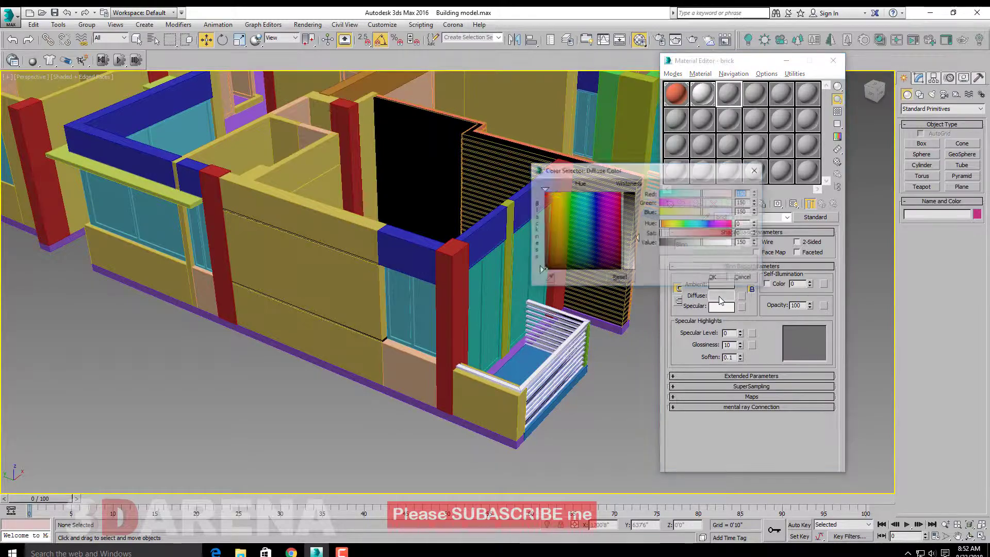
click(748, 283)
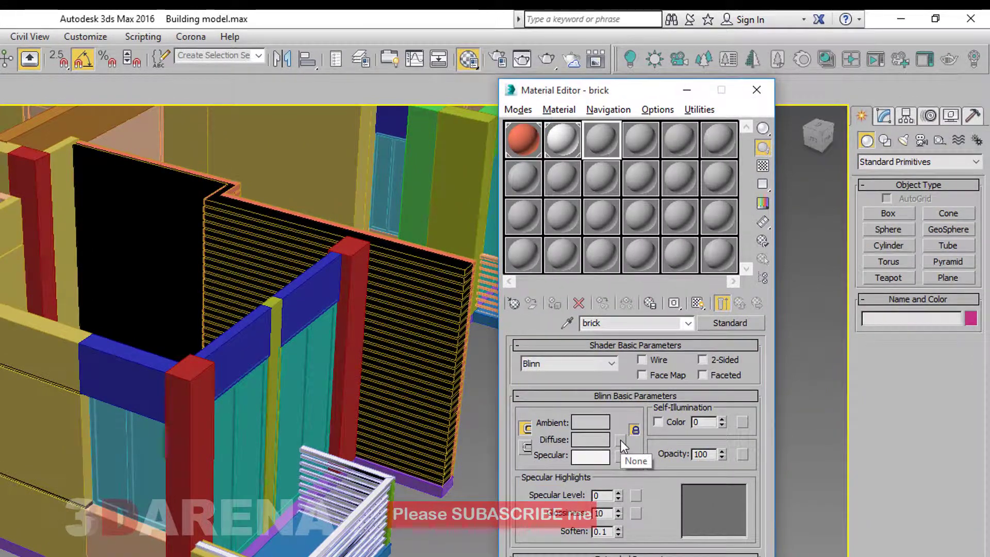
click(621, 440)
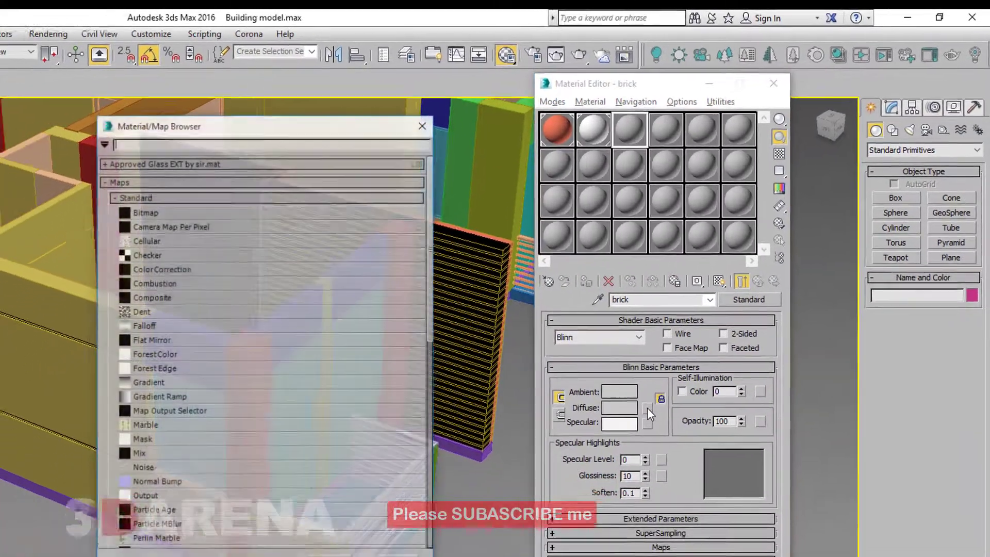
mouse_move(276, 114)
mouse_down()
mouse_move(348, 130)
mouse_move(352, 110)
mouse_up()
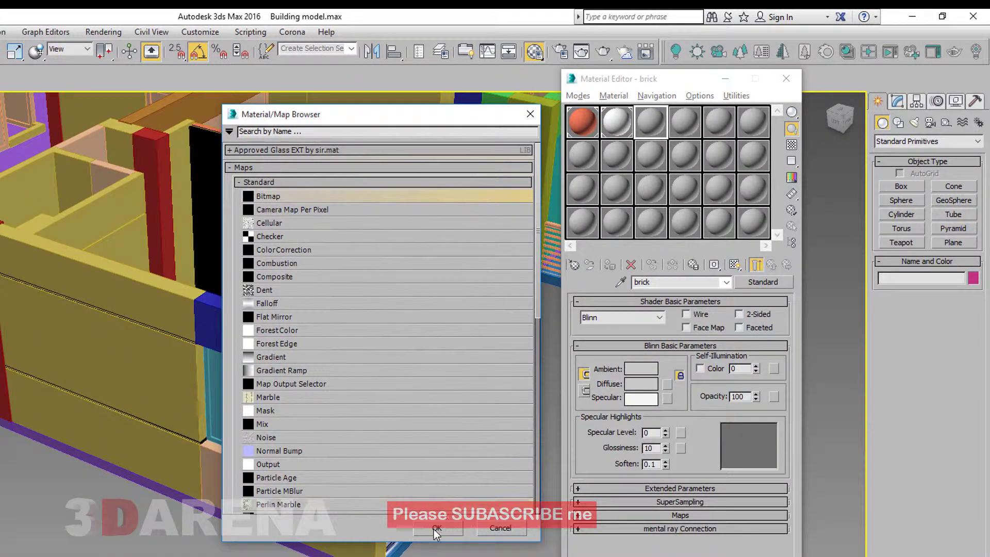
click(437, 529)
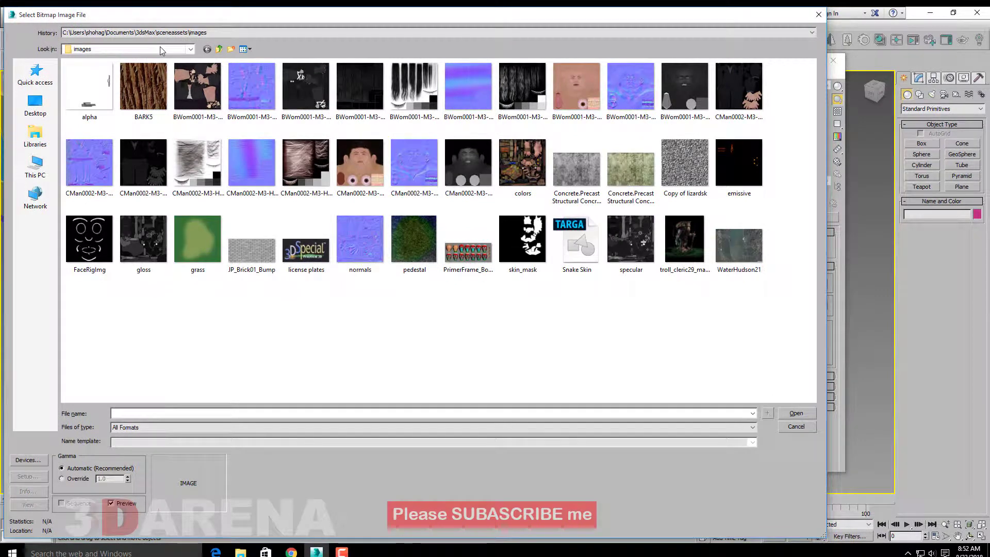
- Browse to the Desktop > ref images > Texture folder
click(160, 50)
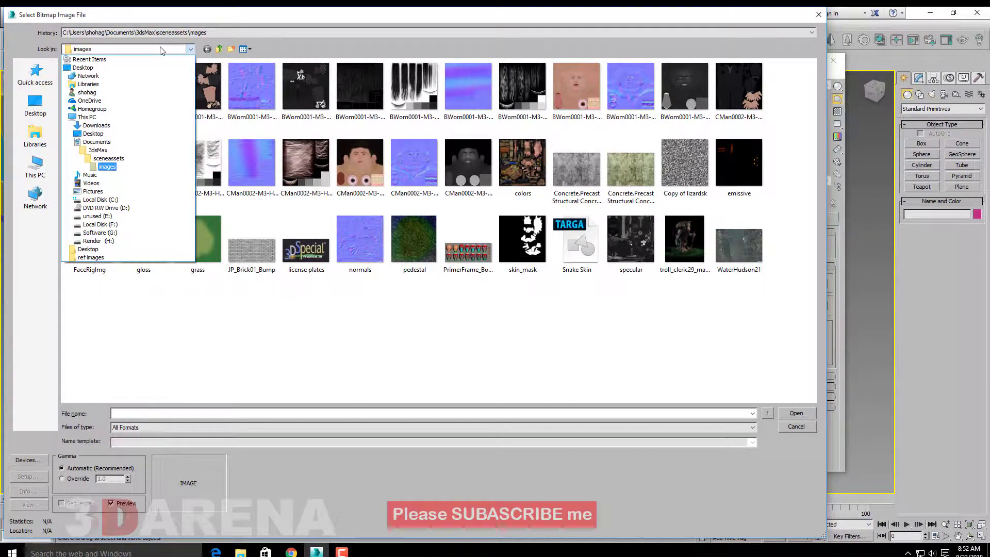
click(123, 69)
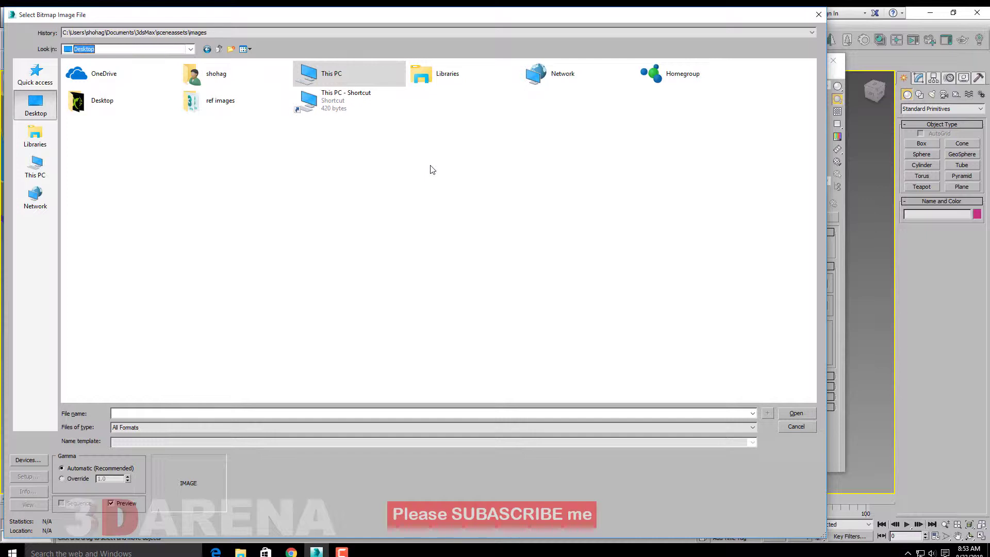
click(195, 102)
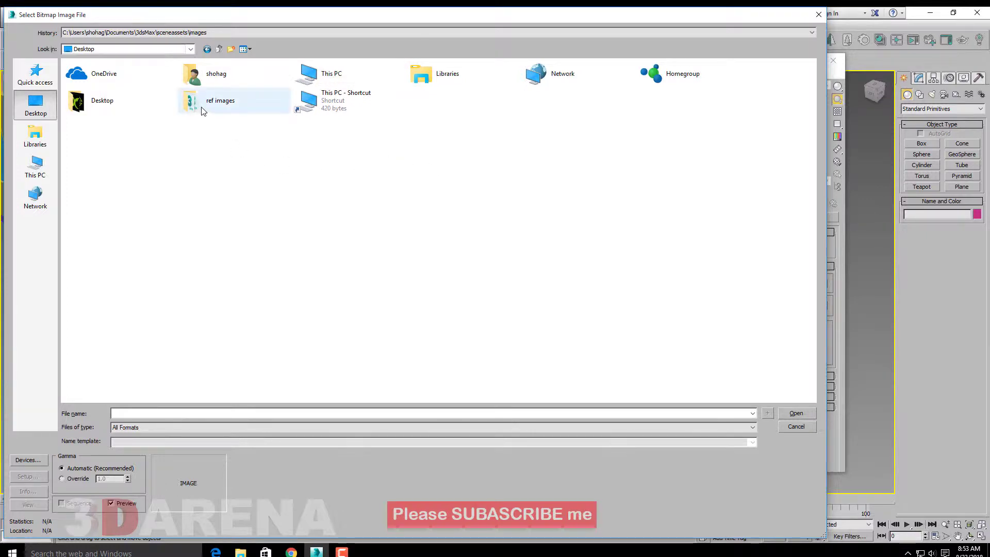
double_click(202, 105)
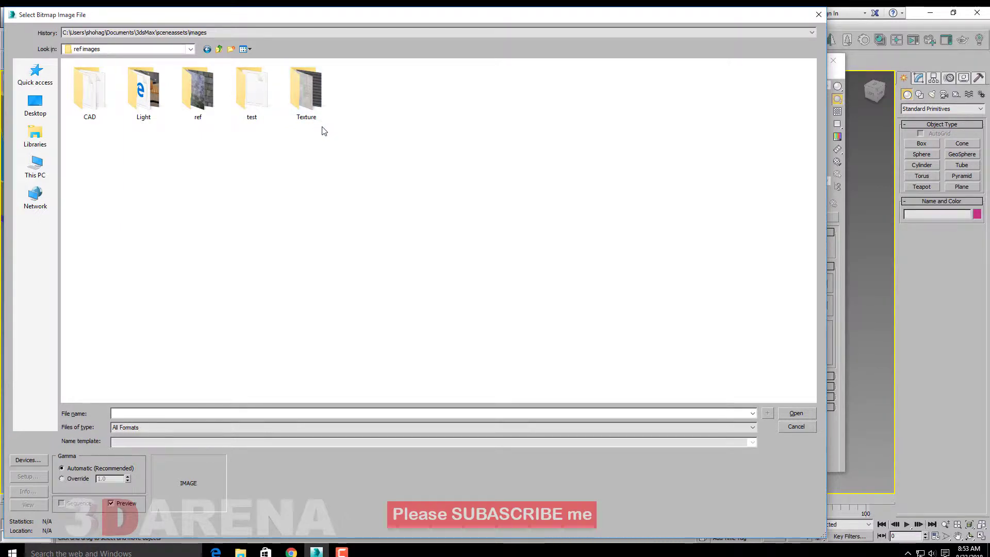
double_click(314, 112)
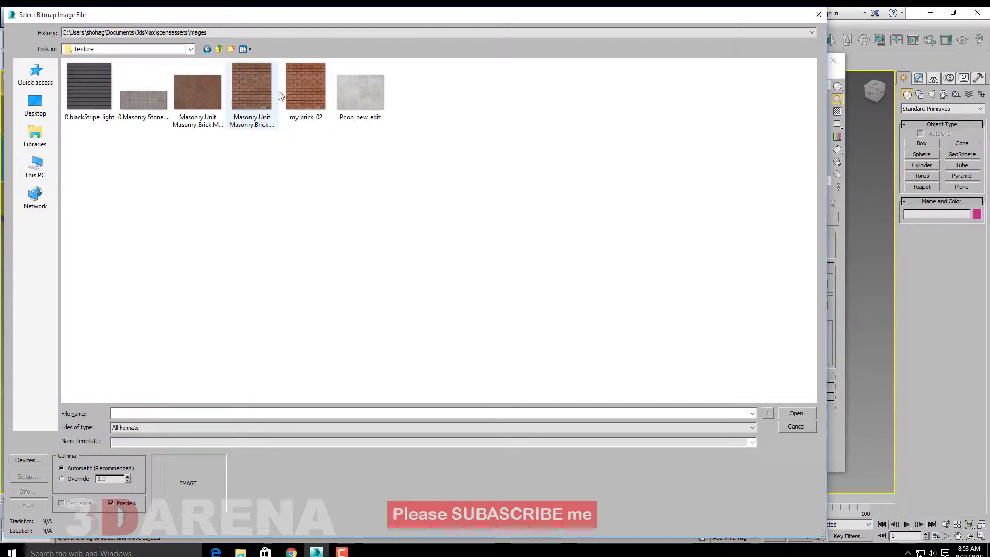
- Preview the Masonry.Unit Masonry.Brick.Modular.Running (2) JPG and load it as the diffuse bitmap
click(255, 103)
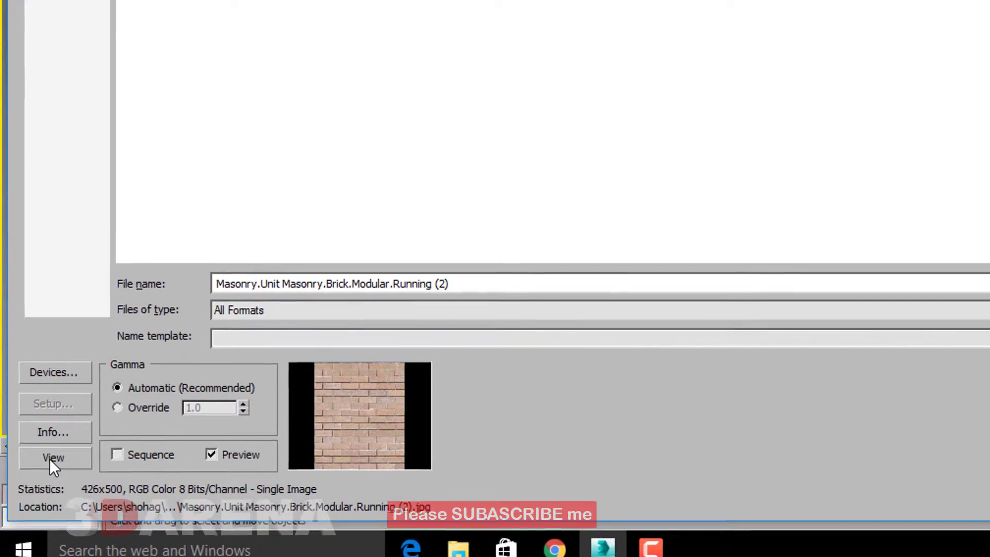
click(54, 457)
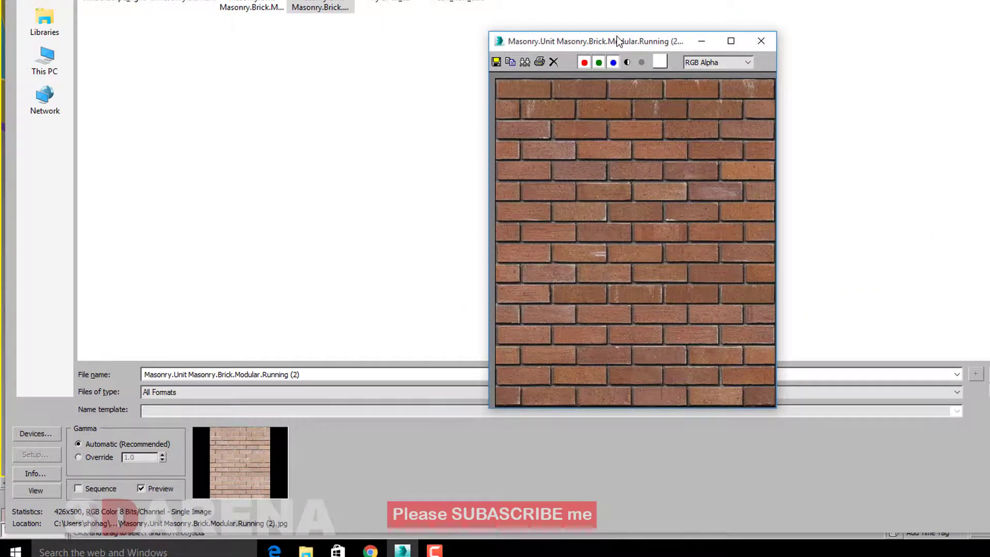
drag(617, 36, 639, 0)
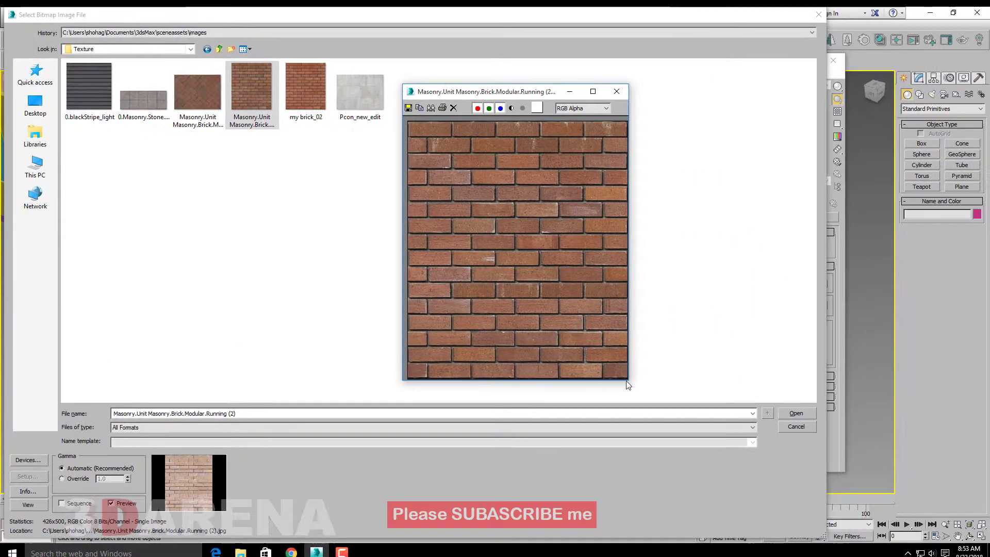
drag(626, 380, 725, 423)
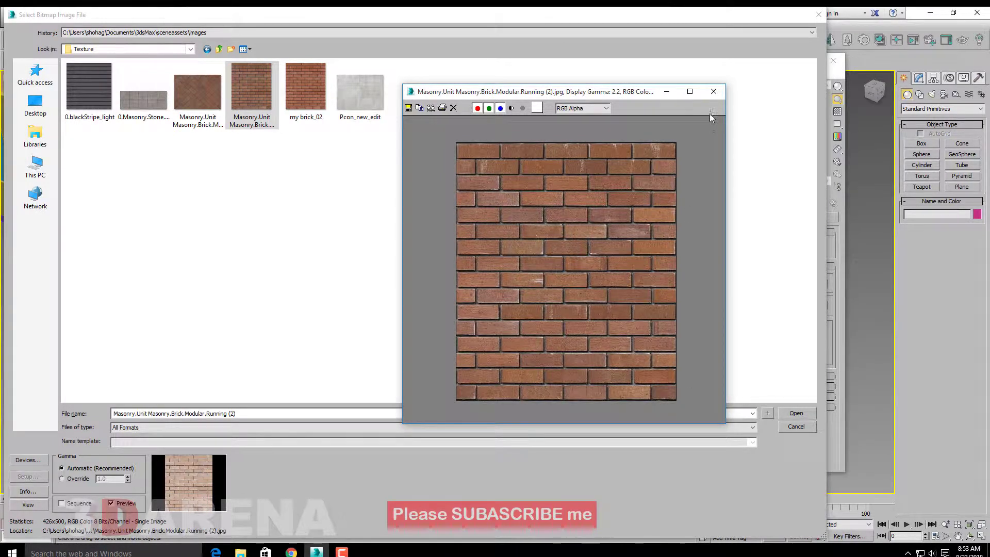
click(714, 91)
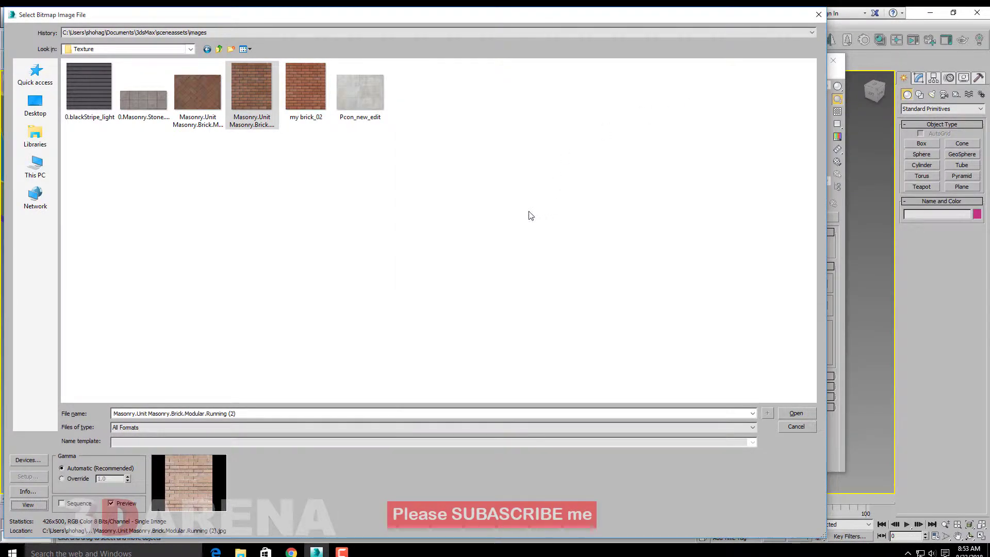
click(271, 129)
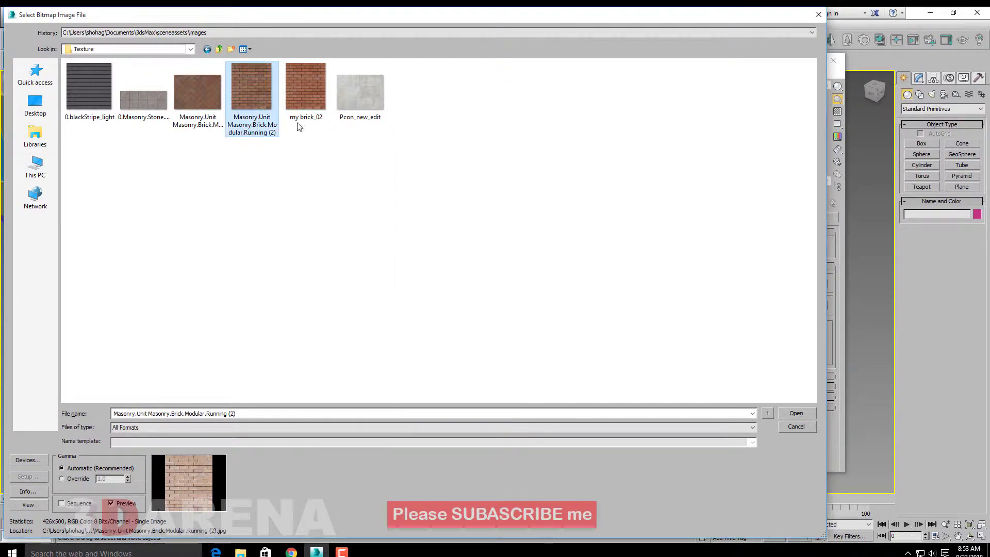
click(795, 412)
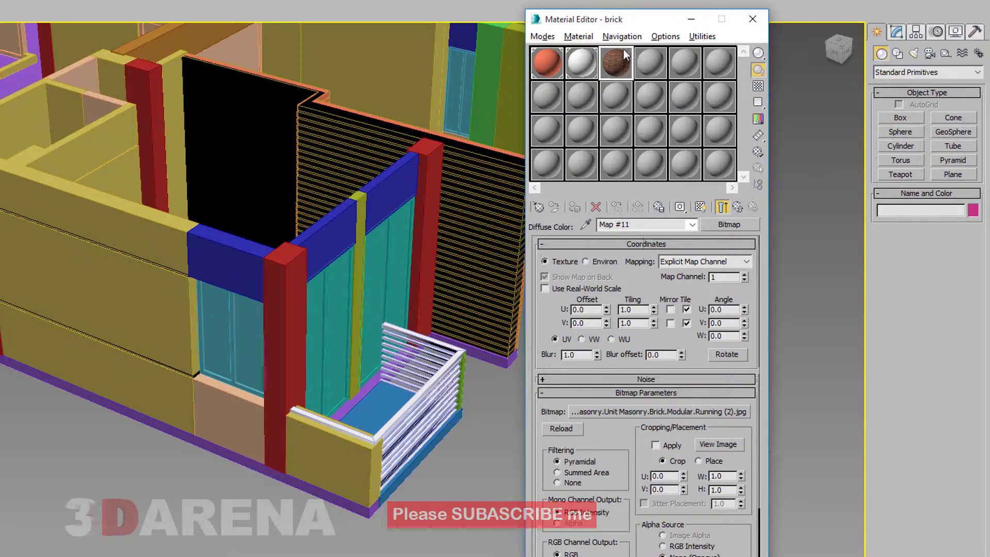
- Inspect the brick sample sphere in an enlarged window
double_click(618, 62)
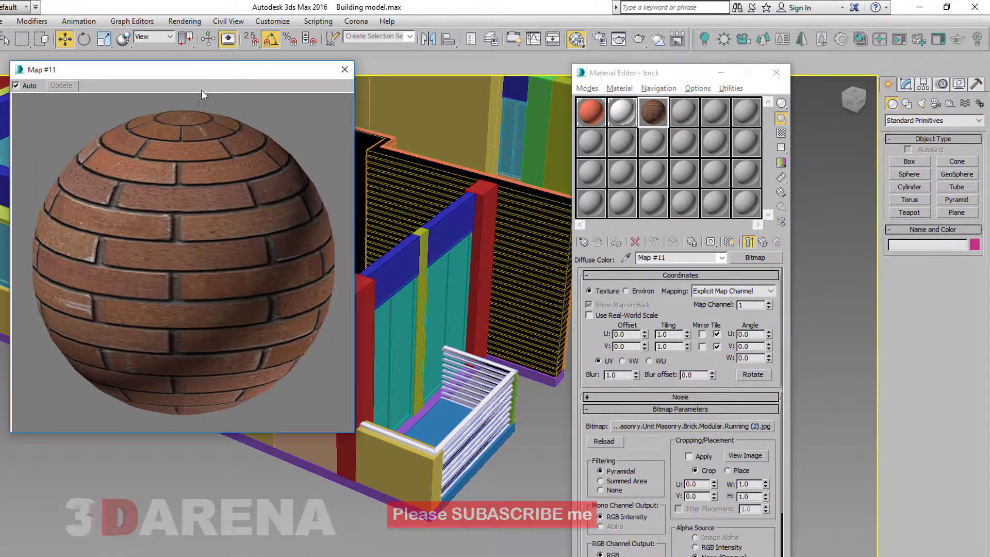
drag(201, 69, 179, 78)
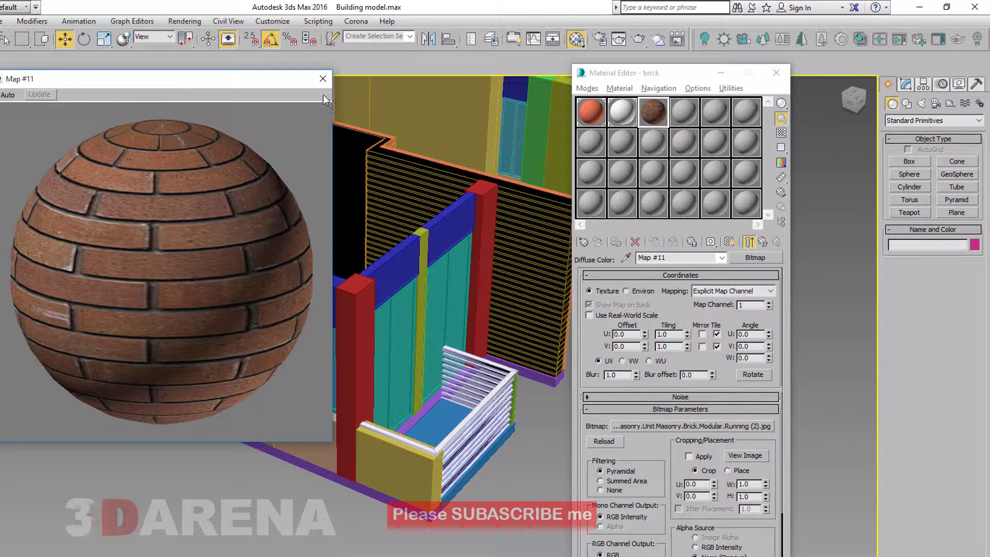
click(322, 78)
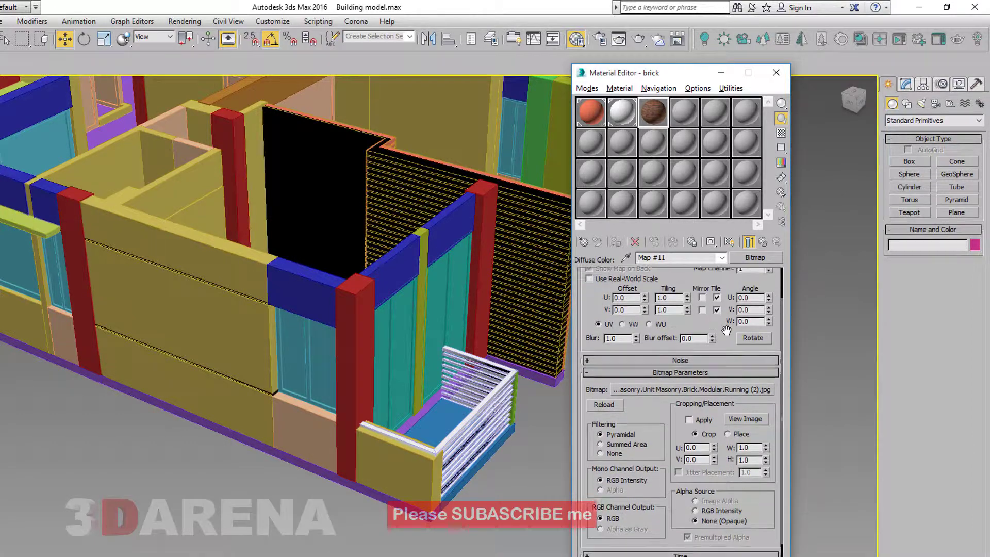
- Check the Map #11 bitmap's cropping preview and return to the brick material's top level
drag(724, 371, 724, 370)
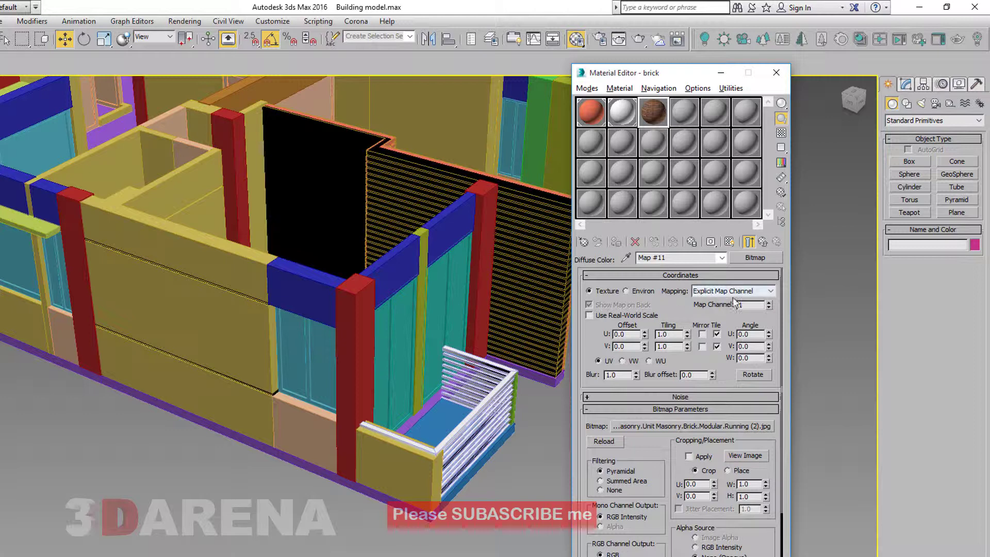
click(745, 334)
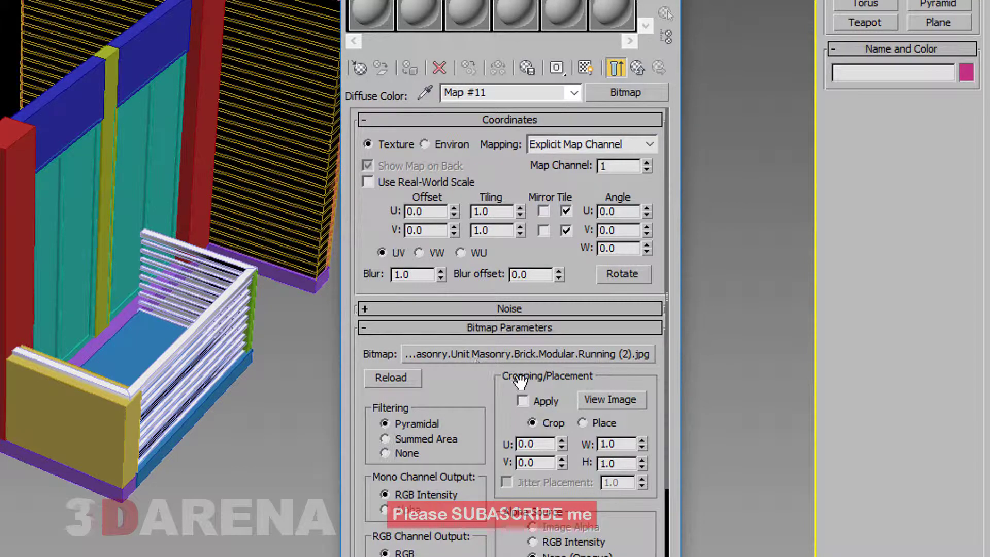
click(614, 400)
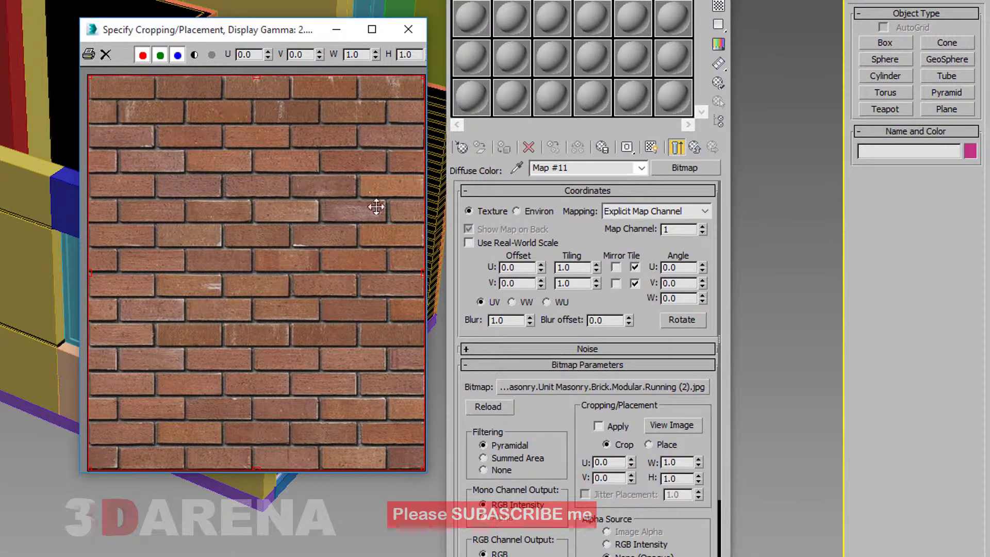
click(407, 29)
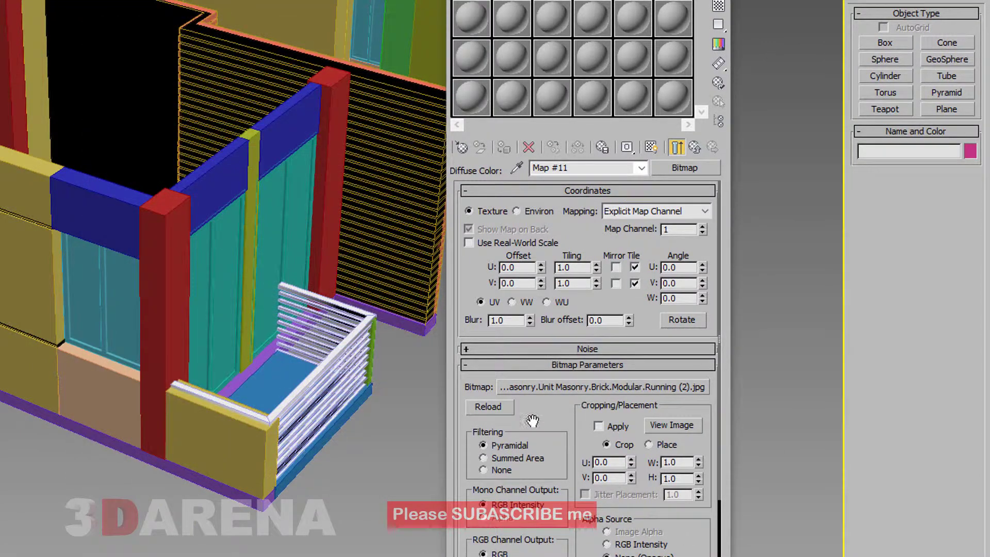
click(694, 147)
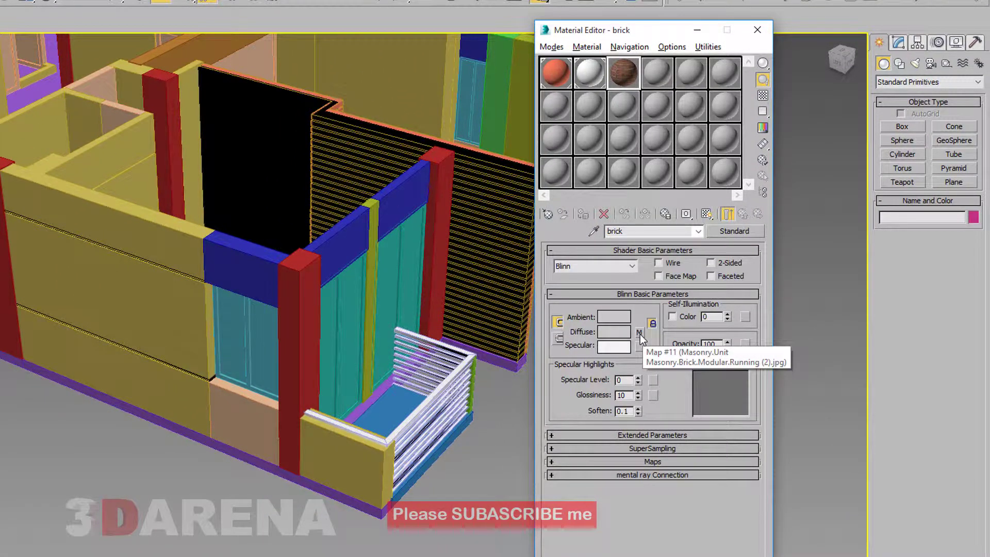
- Select the three stacked front wall strips and assign the brick material to them
click(639, 334)
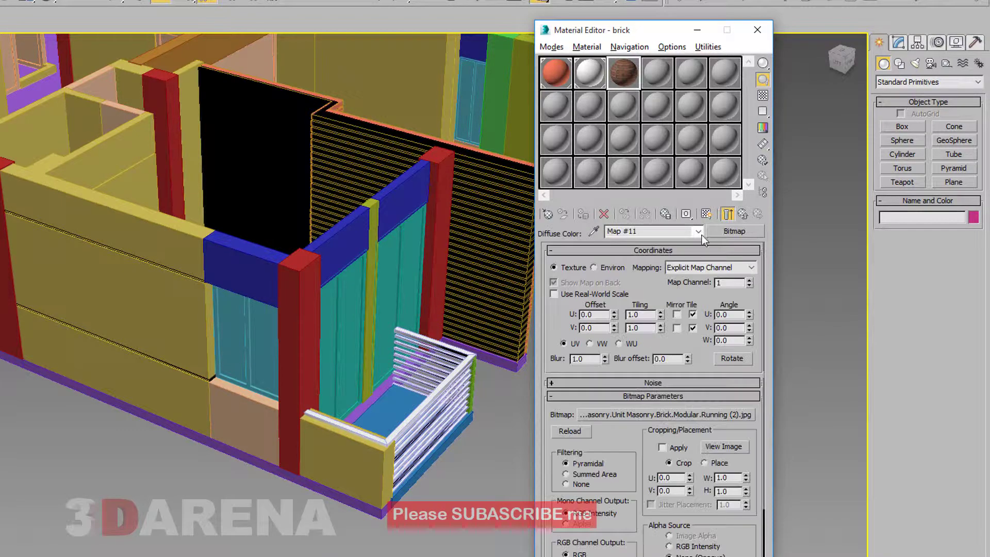
click(743, 215)
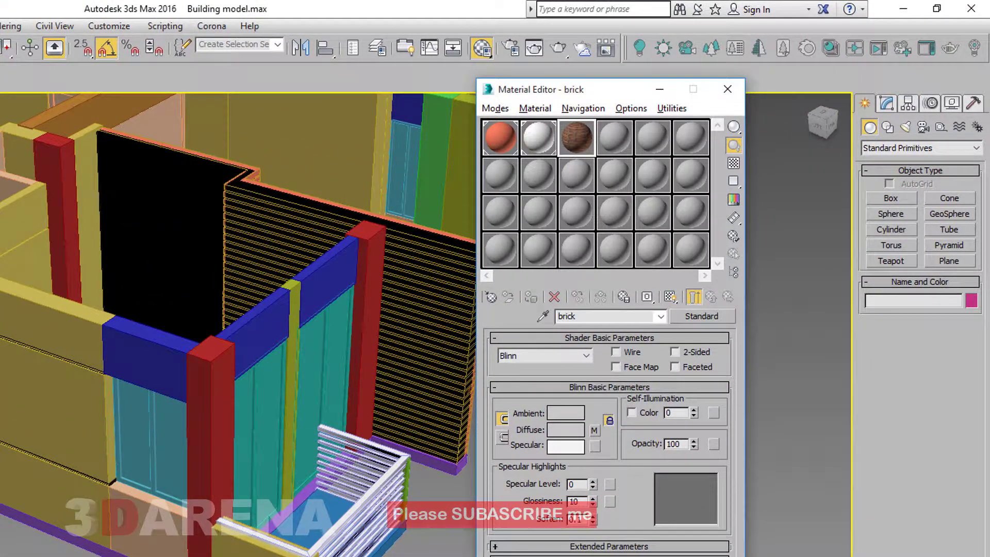
middle_drag(5, 471, 23, 476)
click(23, 476)
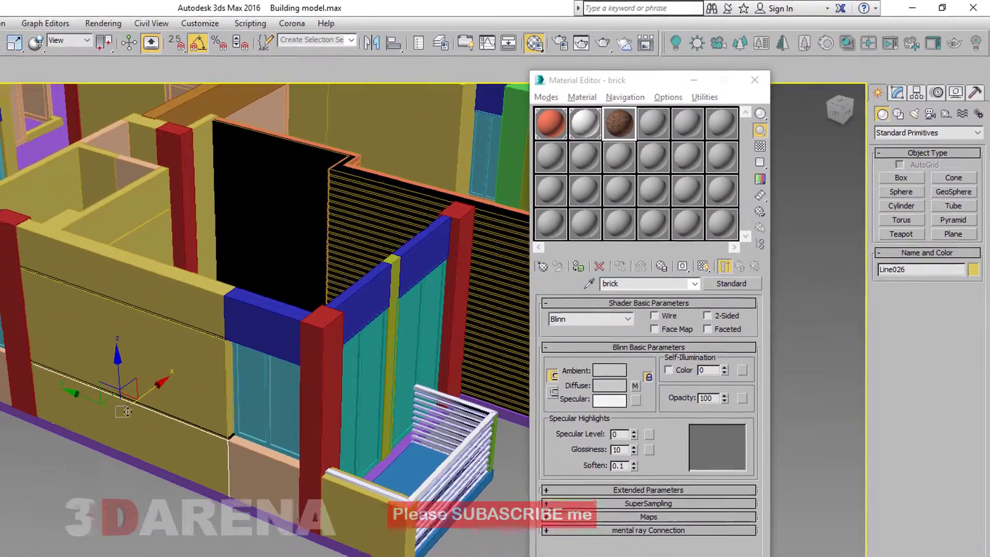
scroll(166, 408, up, 2)
scroll(181, 397, down, 2)
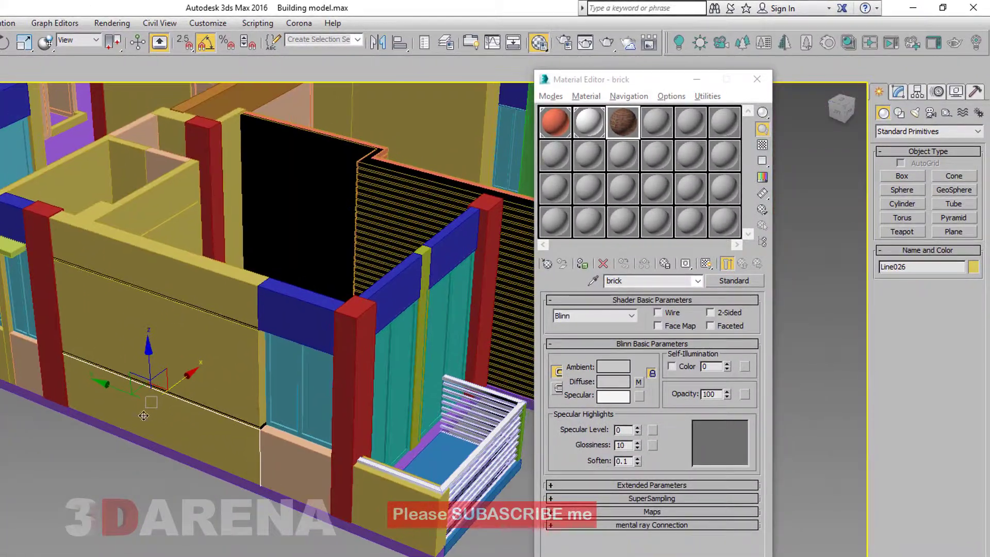
ctrl+click(216, 373)
ctrl+click(162, 269)
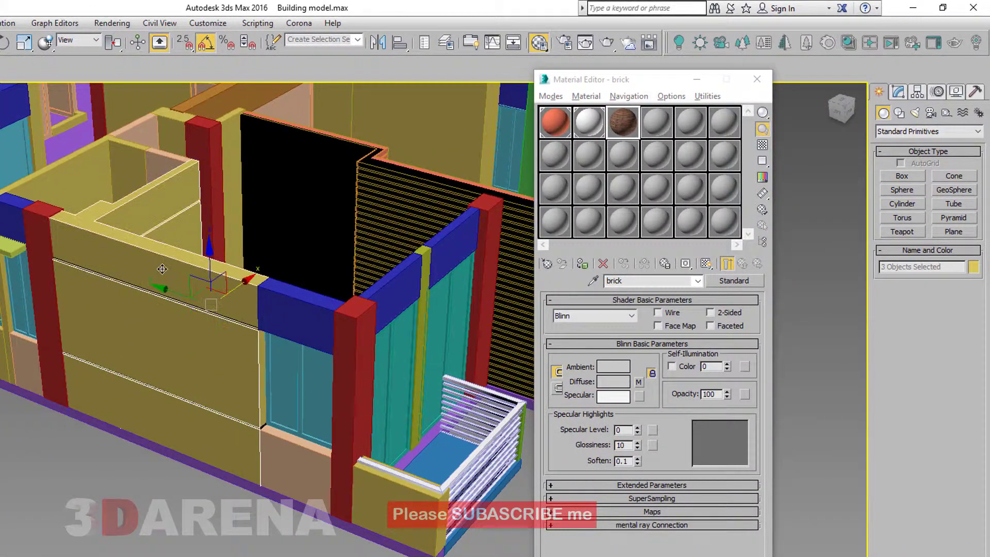
scroll(205, 441, down, 2)
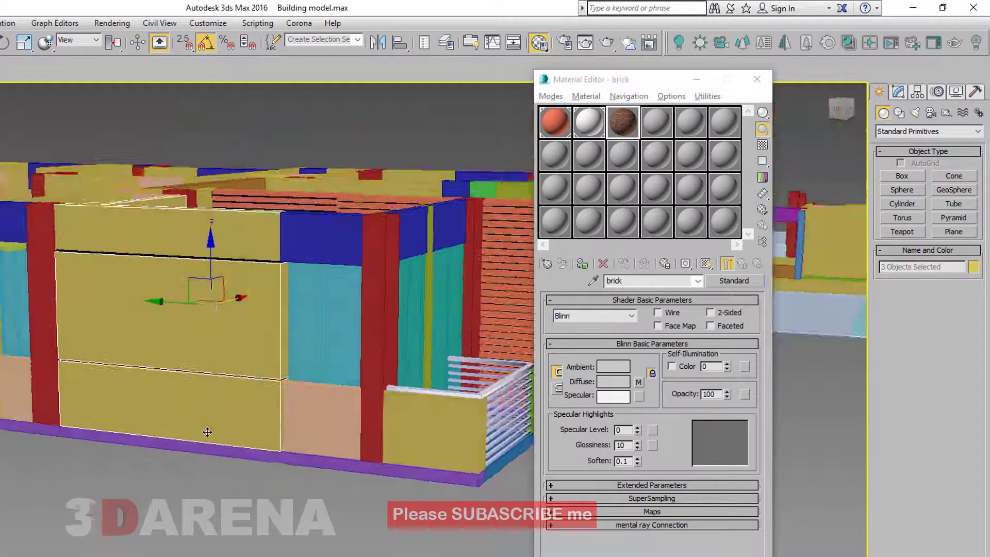
scroll(205, 441, up, 3)
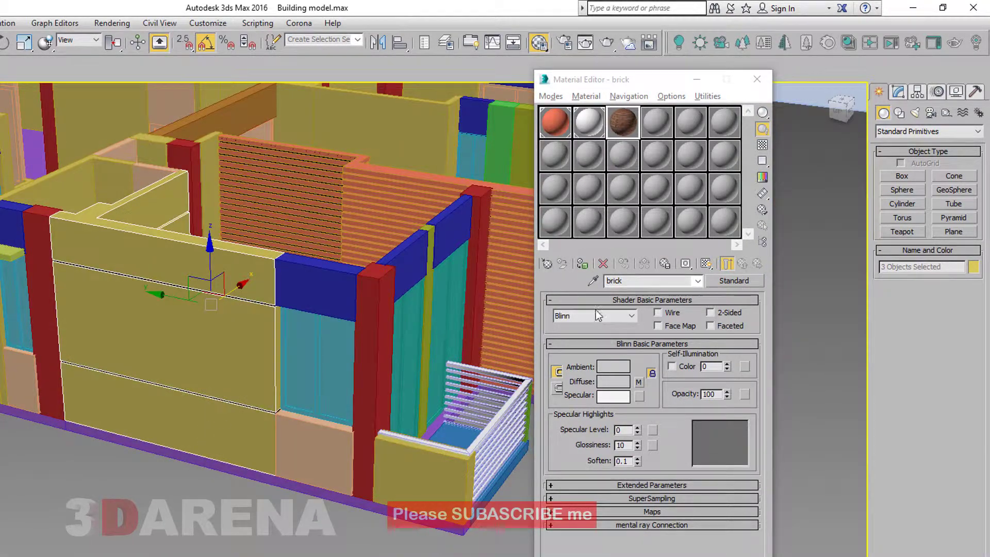
click(582, 264)
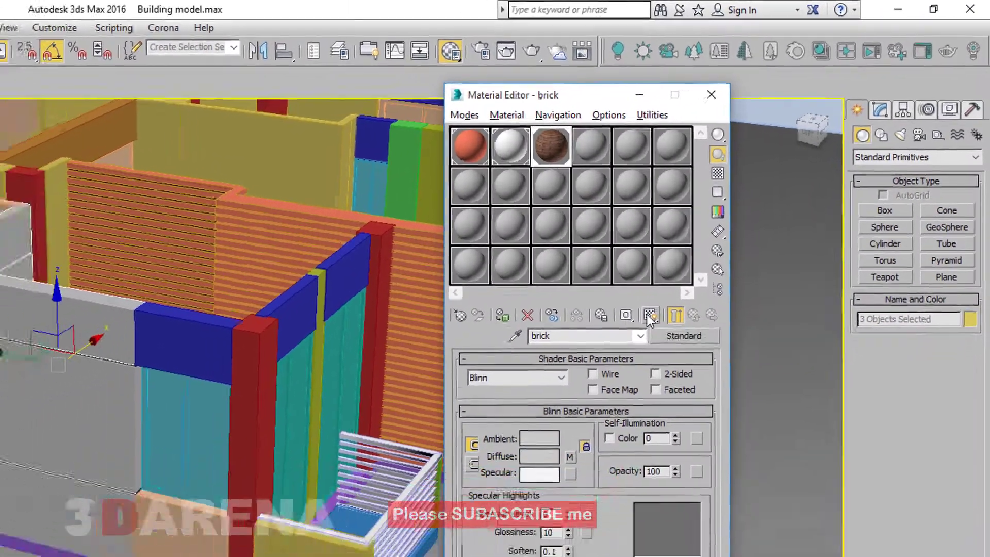
- Enable Show Shaded Material in Viewport for the brick material and its diffuse bitmap
click(608, 354)
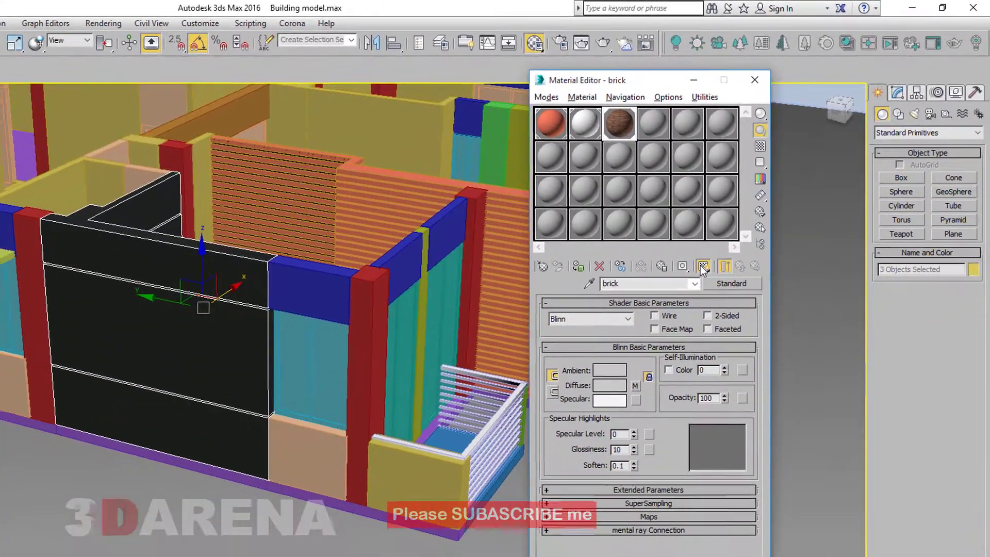
alt+middle_drag(203, 375, 201, 310)
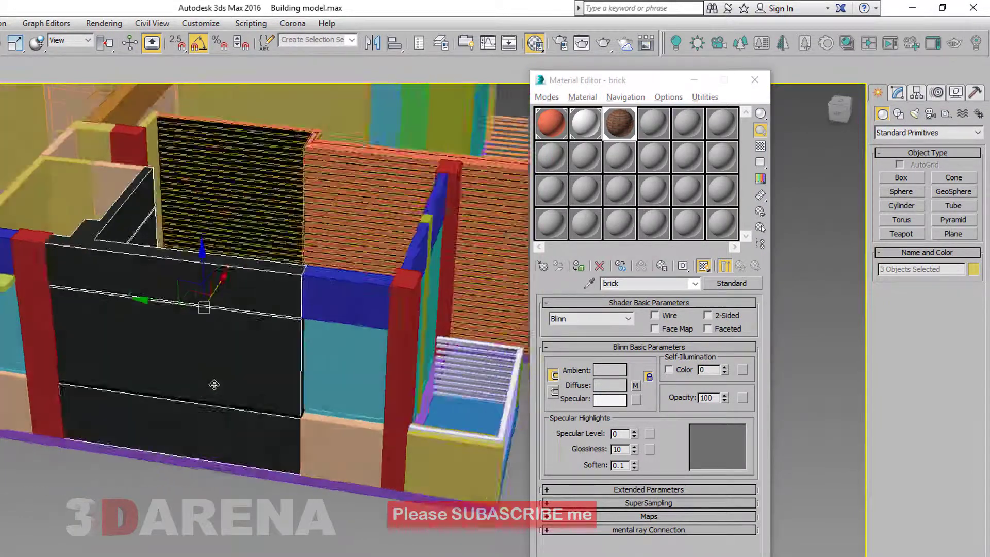
scroll(186, 341, up, 3)
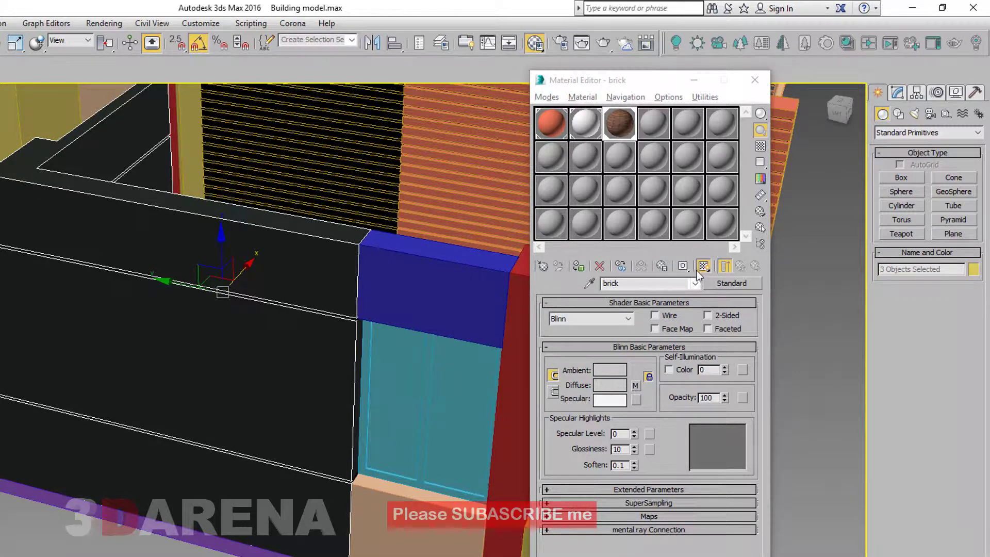
click(635, 385)
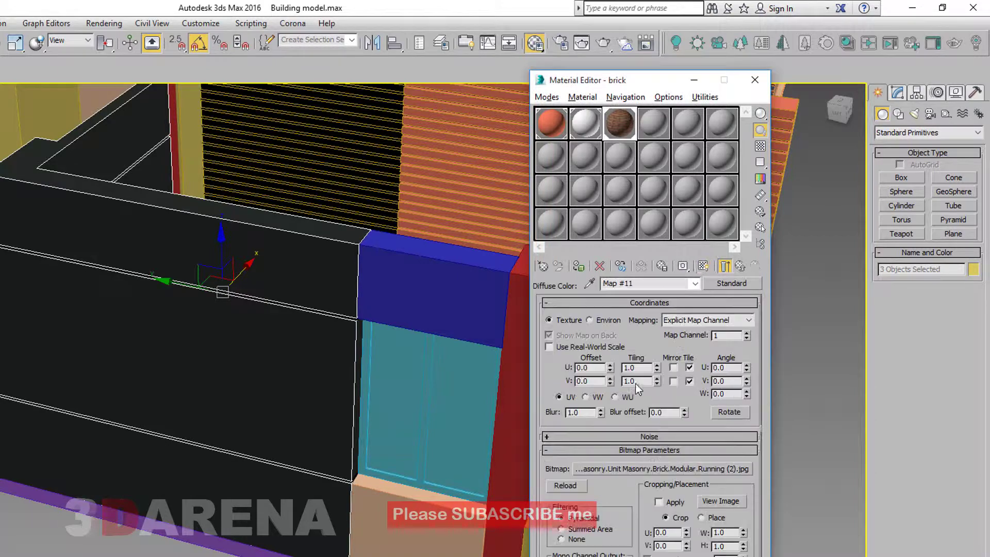
click(702, 270)
scroll(199, 423, down, 4)
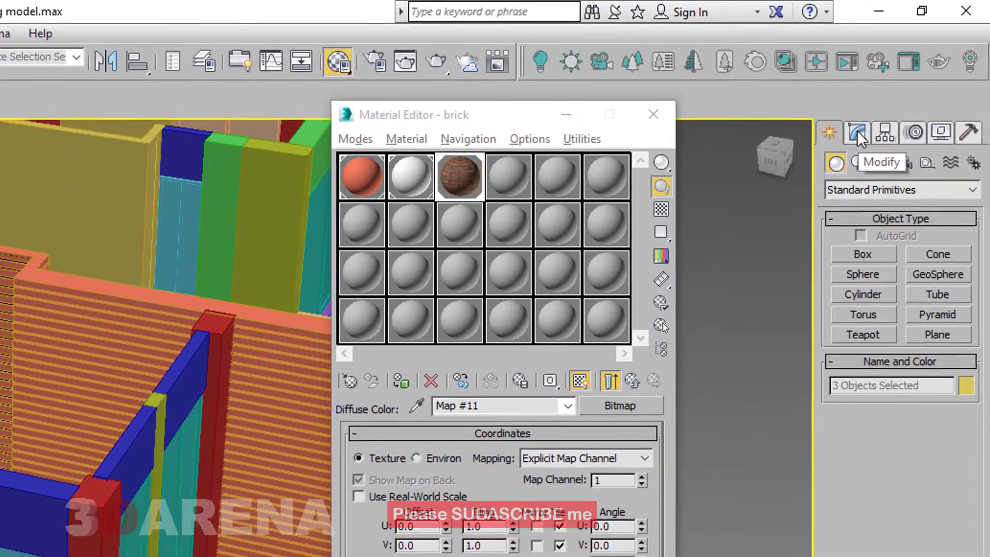
click(898, 97)
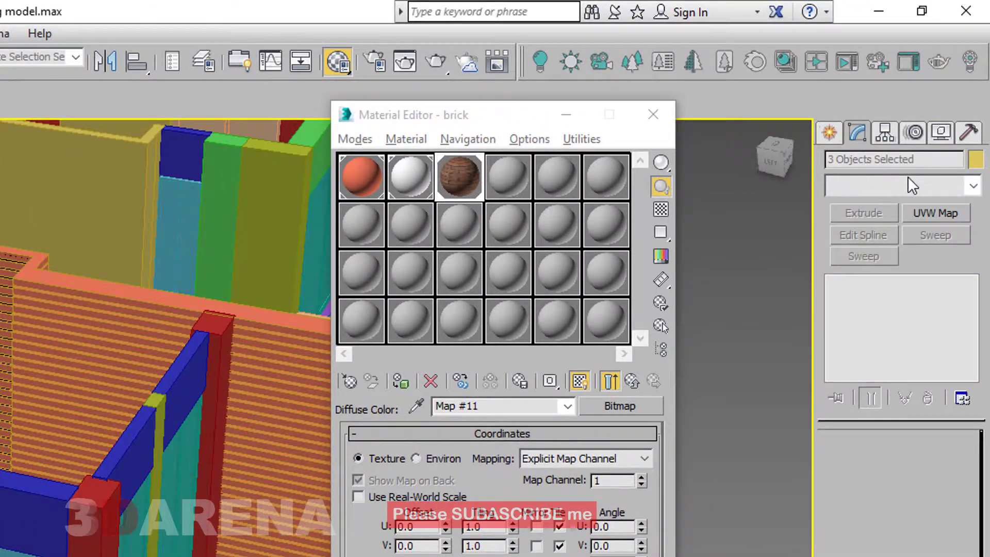
- Add a MapScaler modifier to the walls and change its scale from 8'4" to 5'0"
click(836, 186)
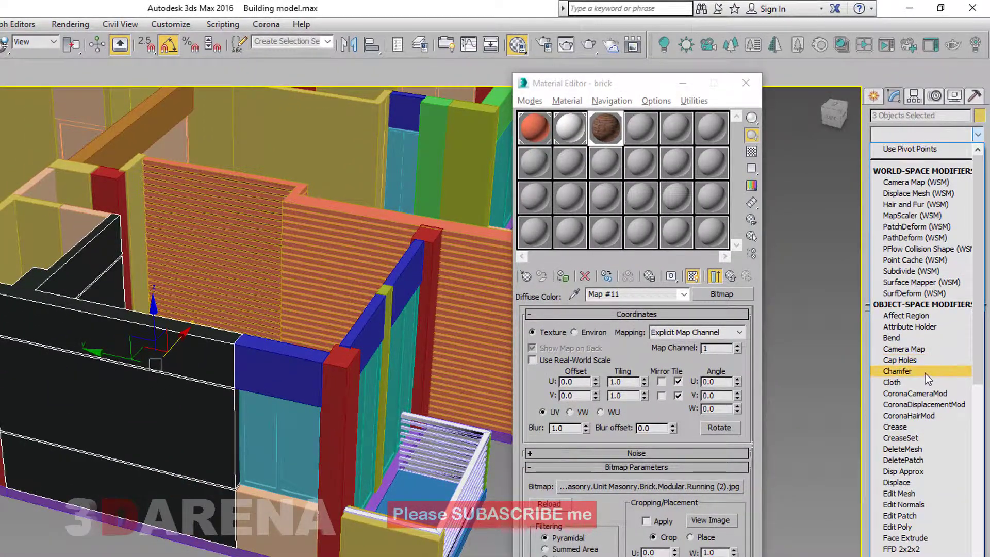
key(m)
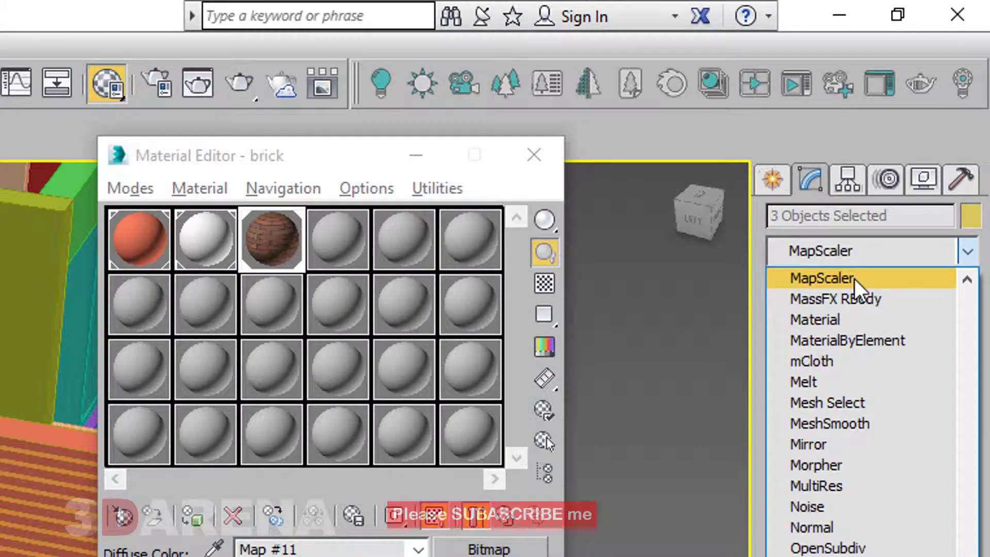
click(855, 278)
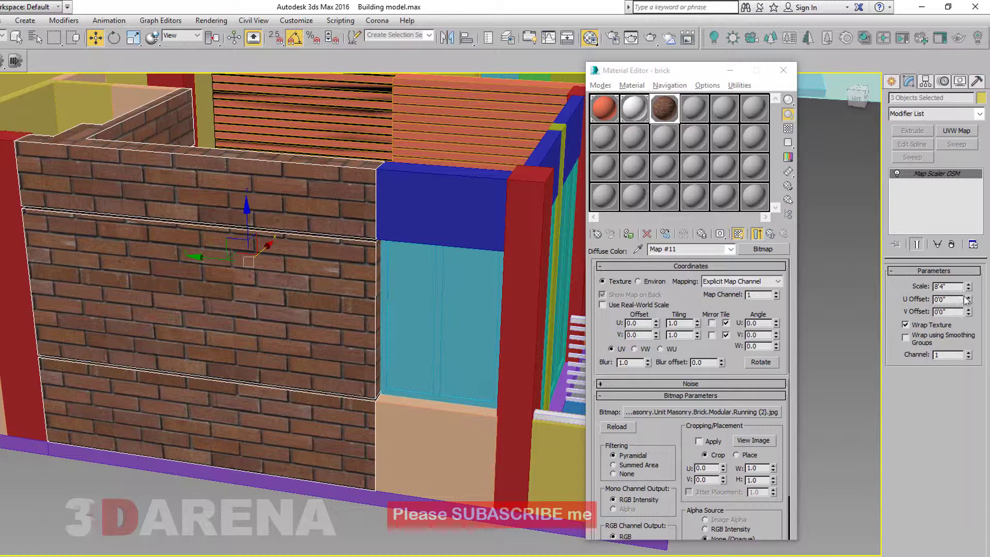
drag(957, 287, 885, 284)
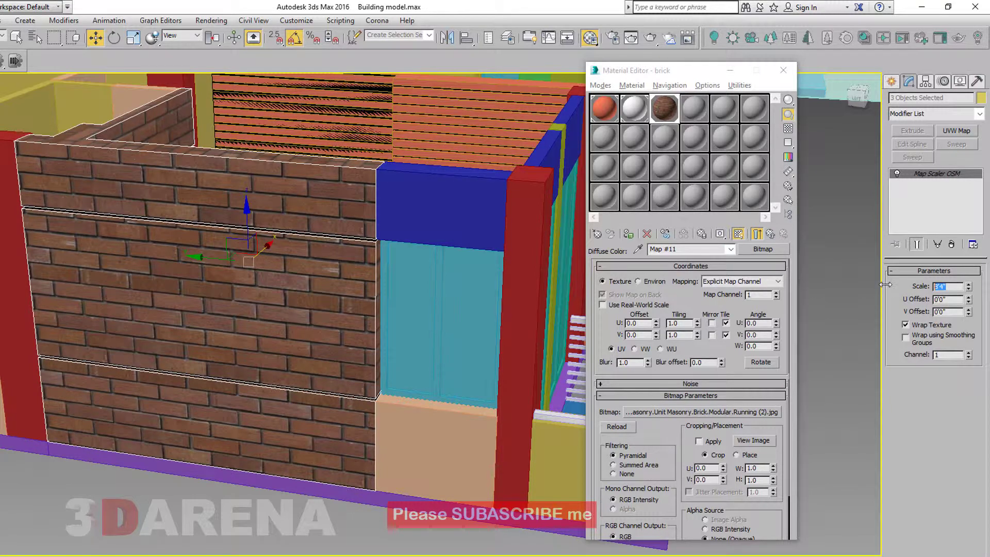
mouse_move(969, 290)
mouse_down()
mouse_move(964, 321)
mouse_move(956, 284)
mouse_up()
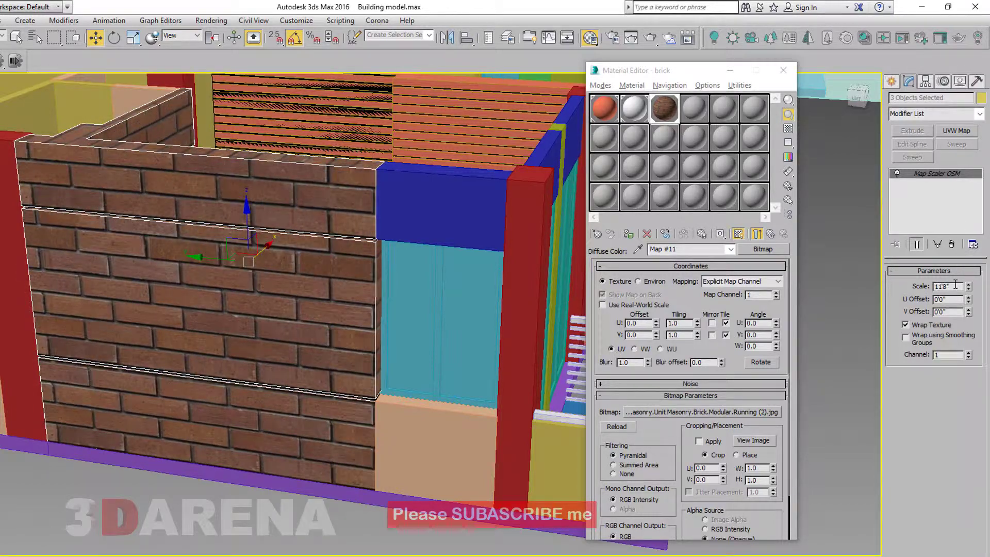
text(5)
key(Return)
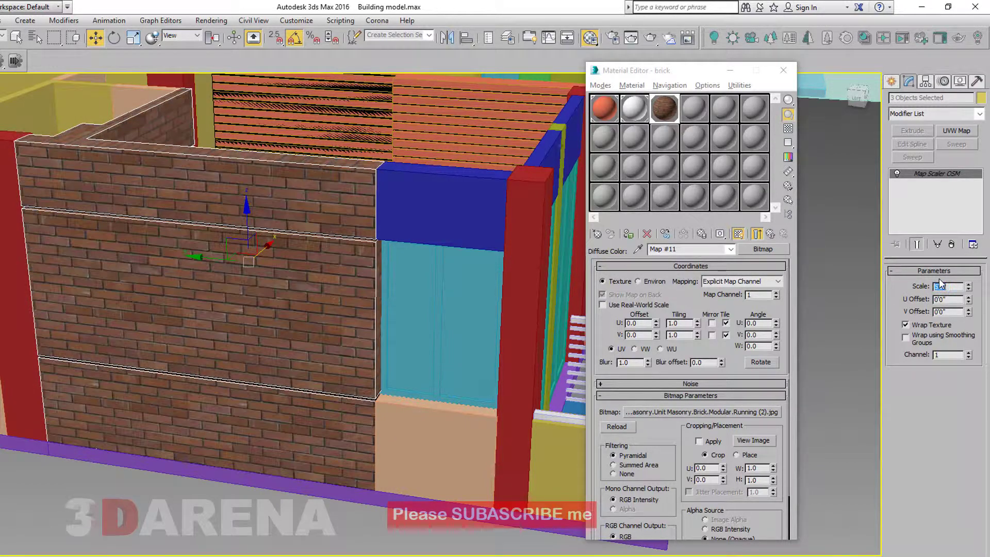
mouse_move(361, 387)
alt+middle_down()
mouse_move(278, 436)
mouse_move(402, 440)
alt+middle_up()
- Assign the brick material to the tan panel, blue beam and red column
click(382, 447)
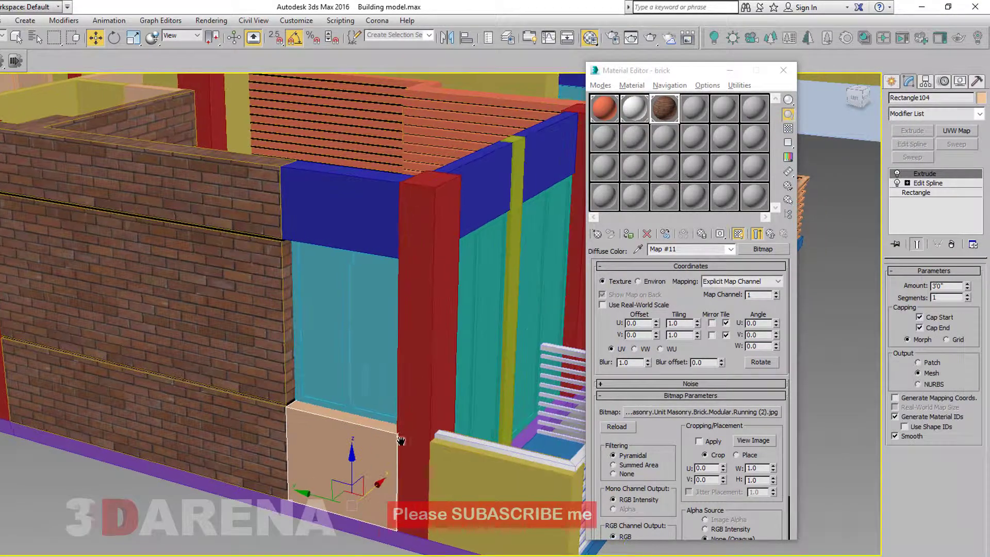
ctrl+click(345, 230)
ctrl+click(427, 277)
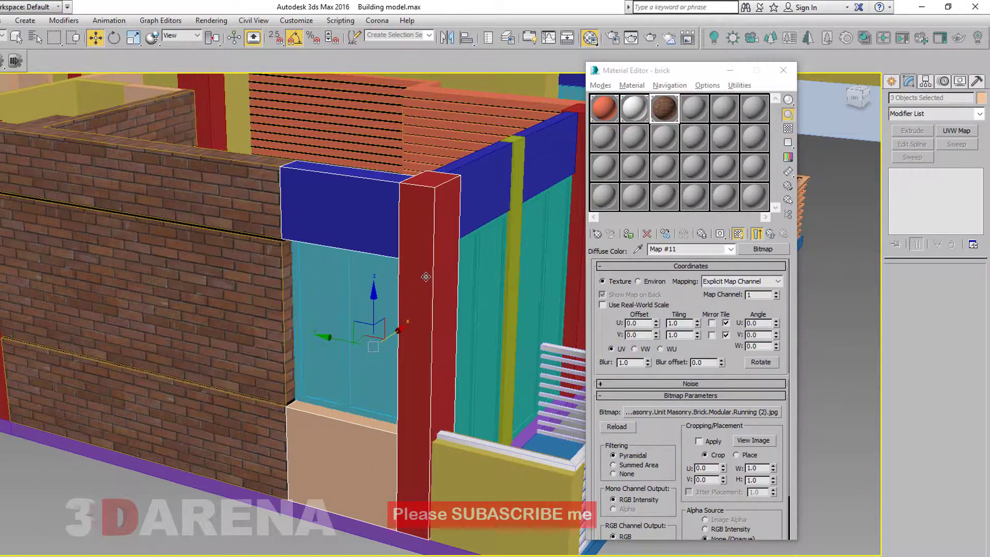
click(628, 234)
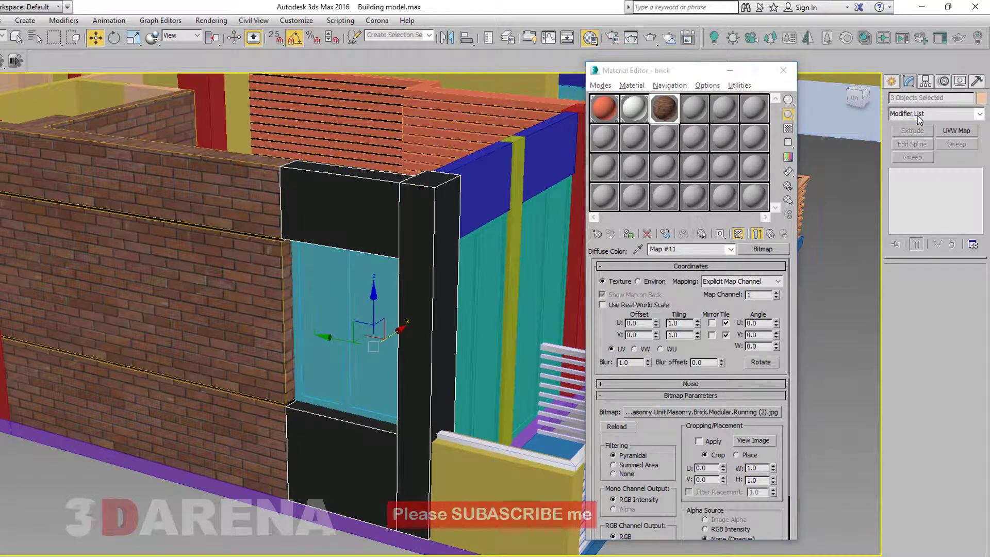
- Give those three pieces a MapScaler at 5'0" and deselect to view the result
click(893, 114)
key(m)
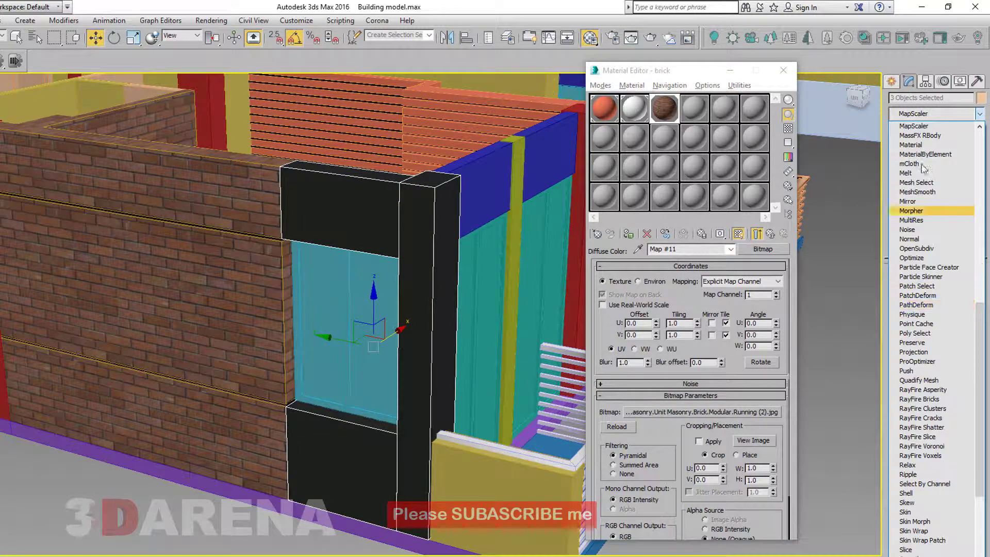
click(923, 126)
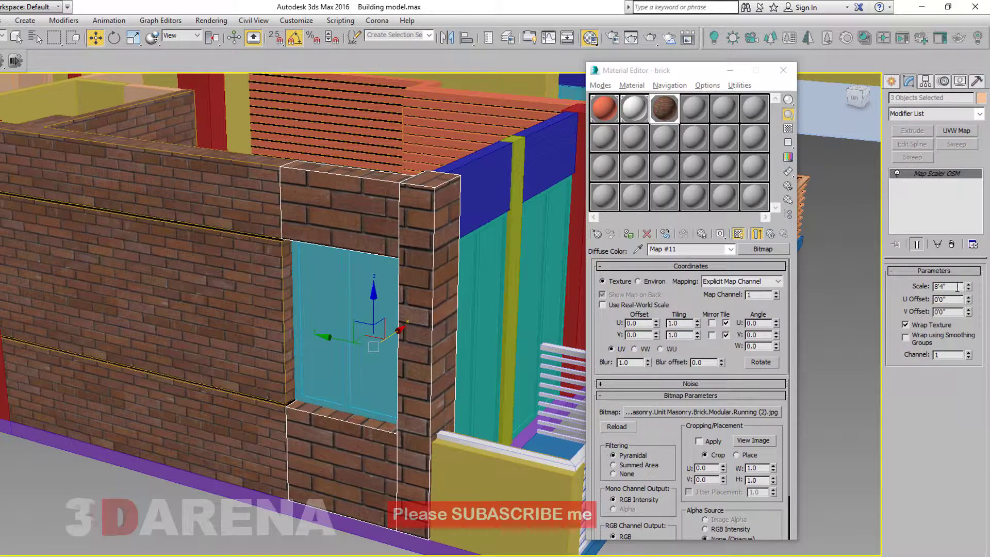
double_click(944, 286)
text(5)
key(Return)
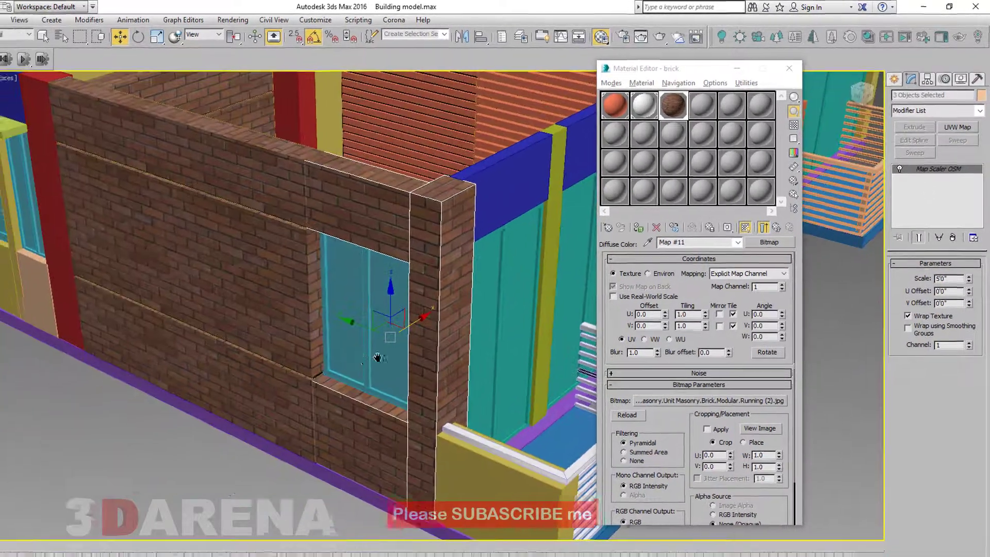
alt+middle_drag(341, 377, 267, 397)
scroll(267, 397, down, 3)
click(267, 397)
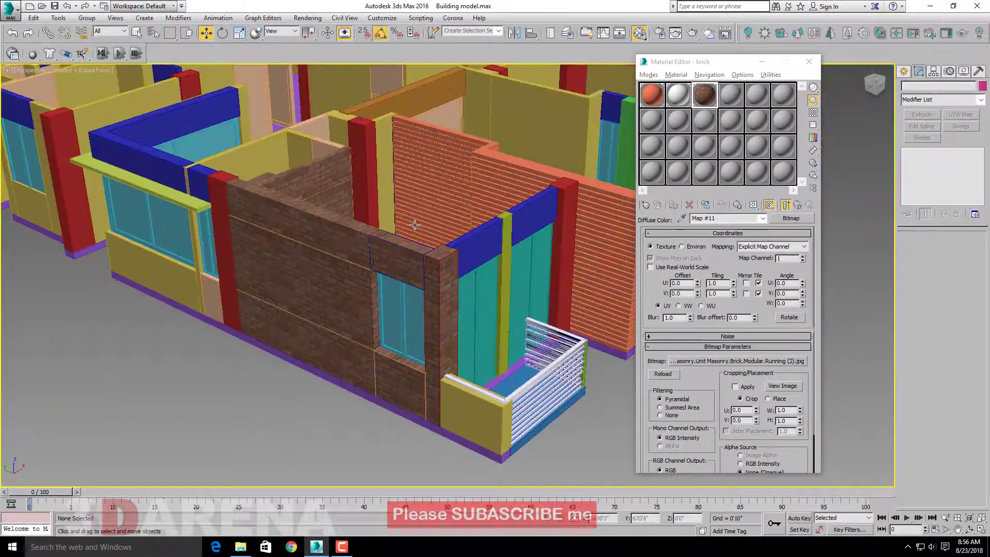
scroll(423, 224, up, 4)
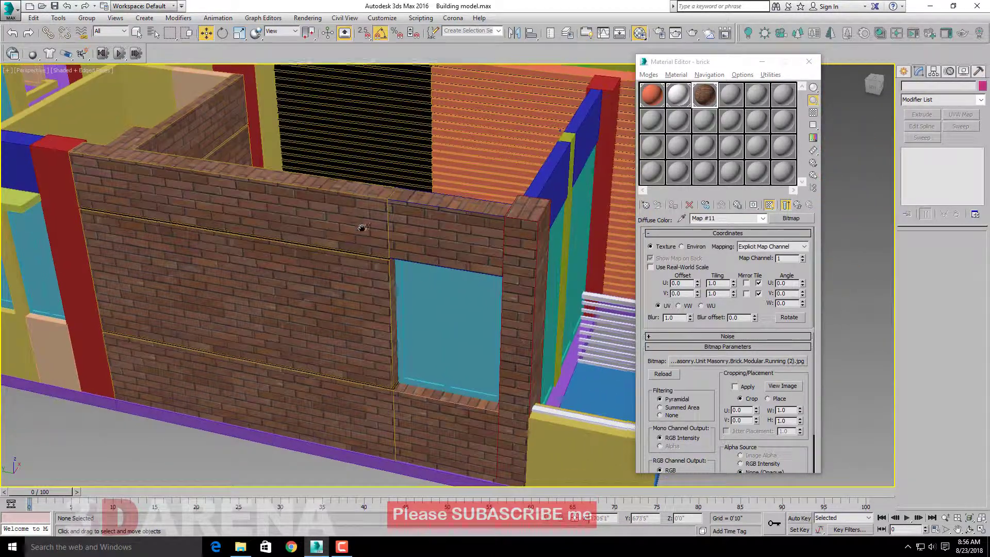